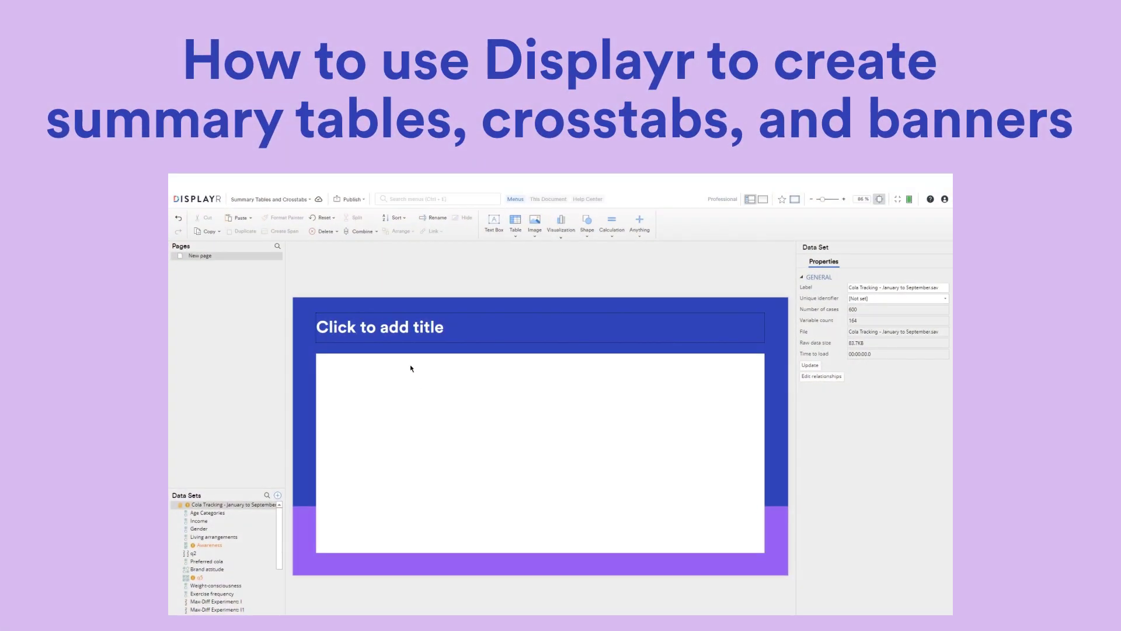
Enter 'Summary Profiles' as the blank page's title.
click(400, 334)
text(Summ)
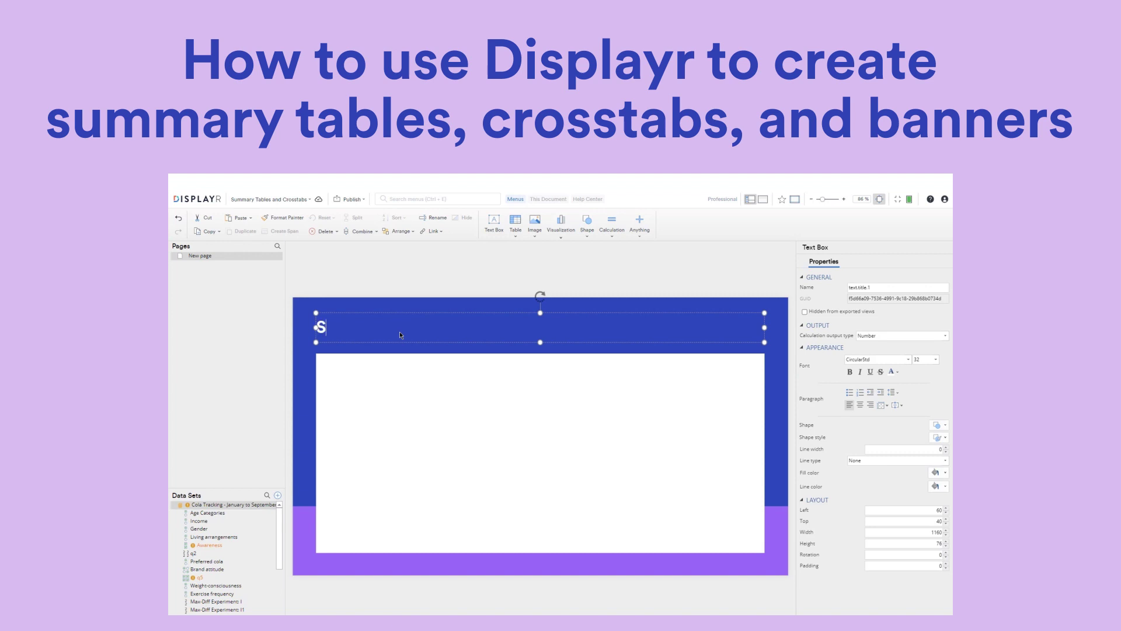
text(ary Profiles)
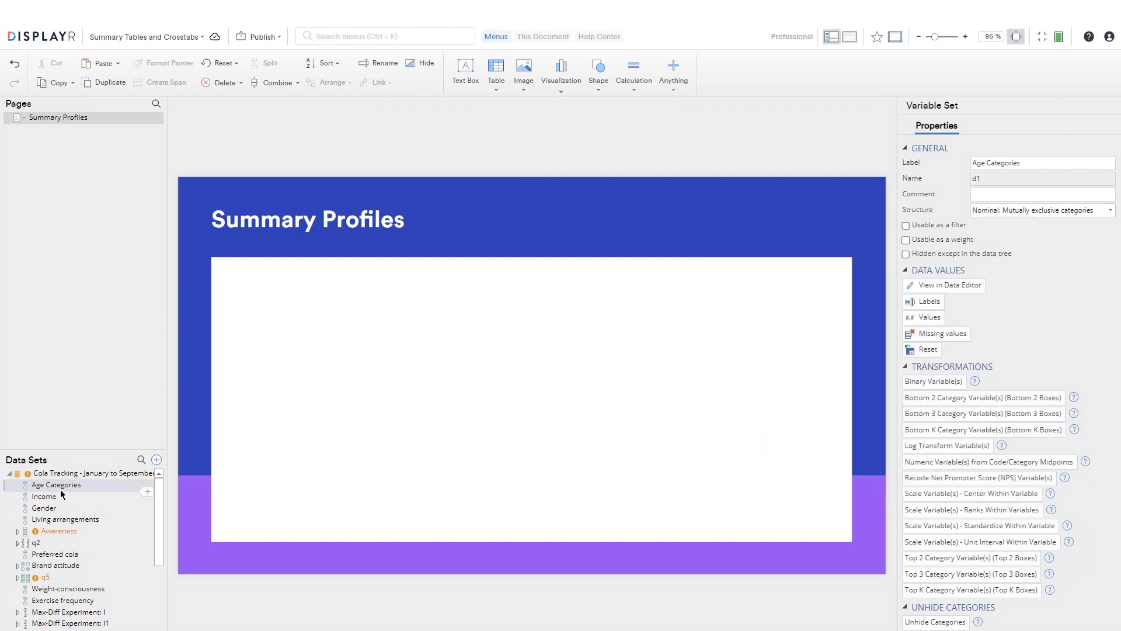
Drag Age Categories, Preferred cola and Brand attitude onto the page as summary tables.
ctrl+click(69, 556)
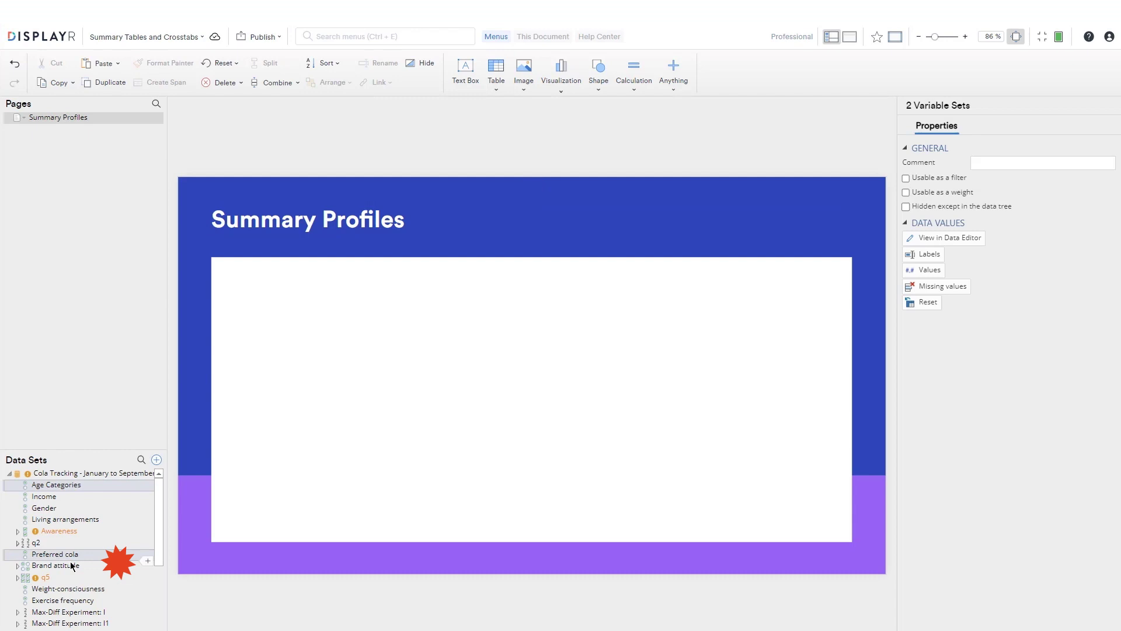
ctrl+click(71, 567)
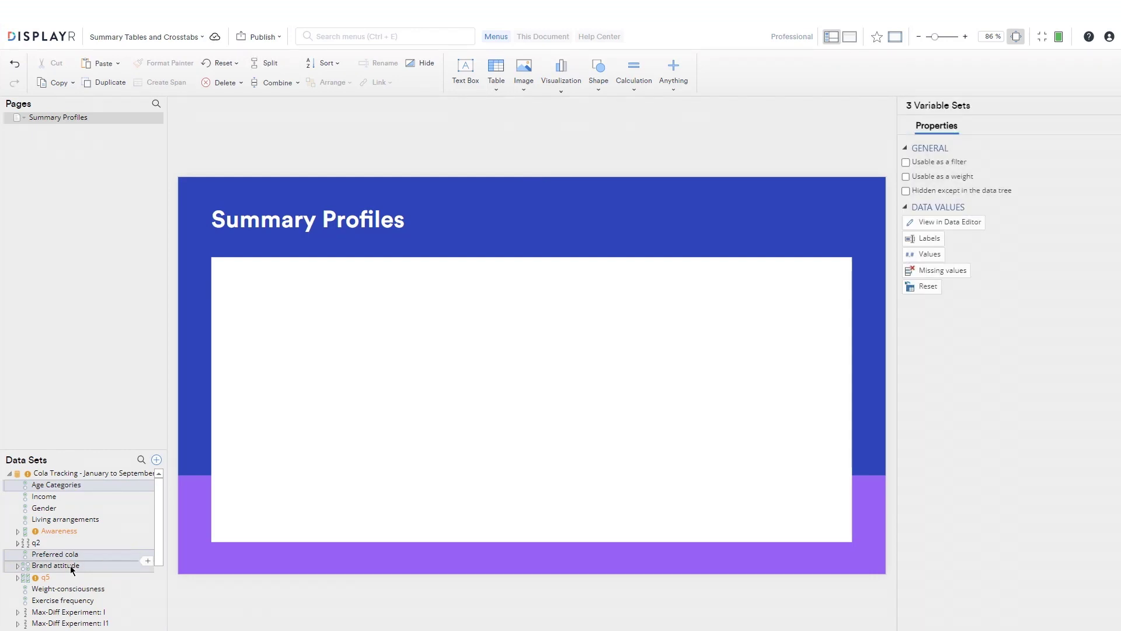
drag(71, 566, 270, 317)
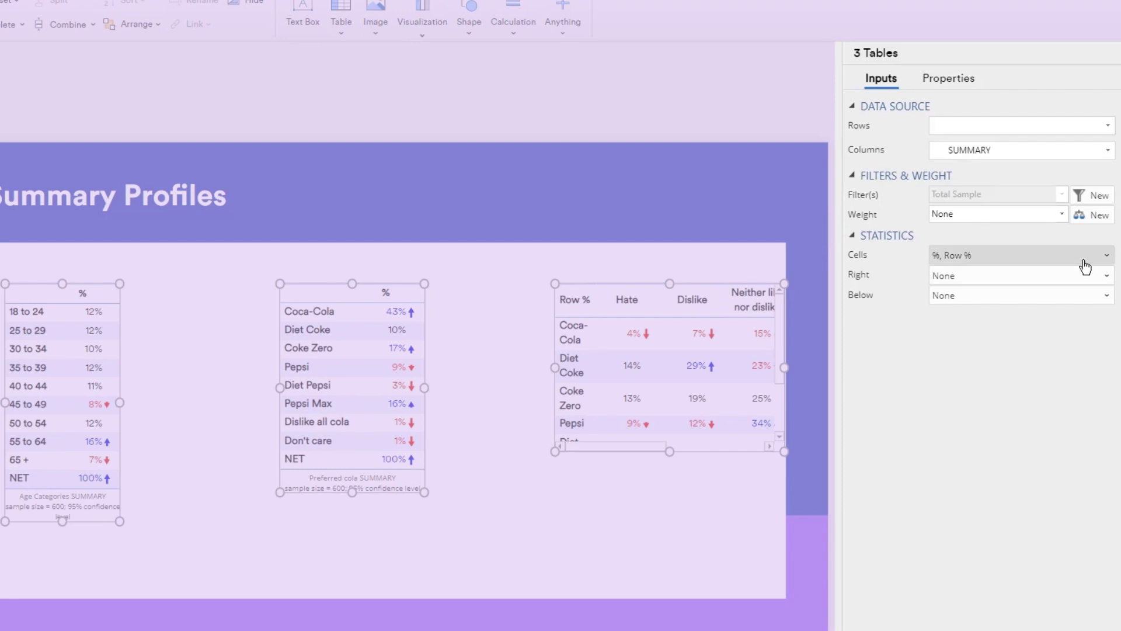
Add Count to all three tables and an Average row (42.8) below the age table.
click(1084, 267)
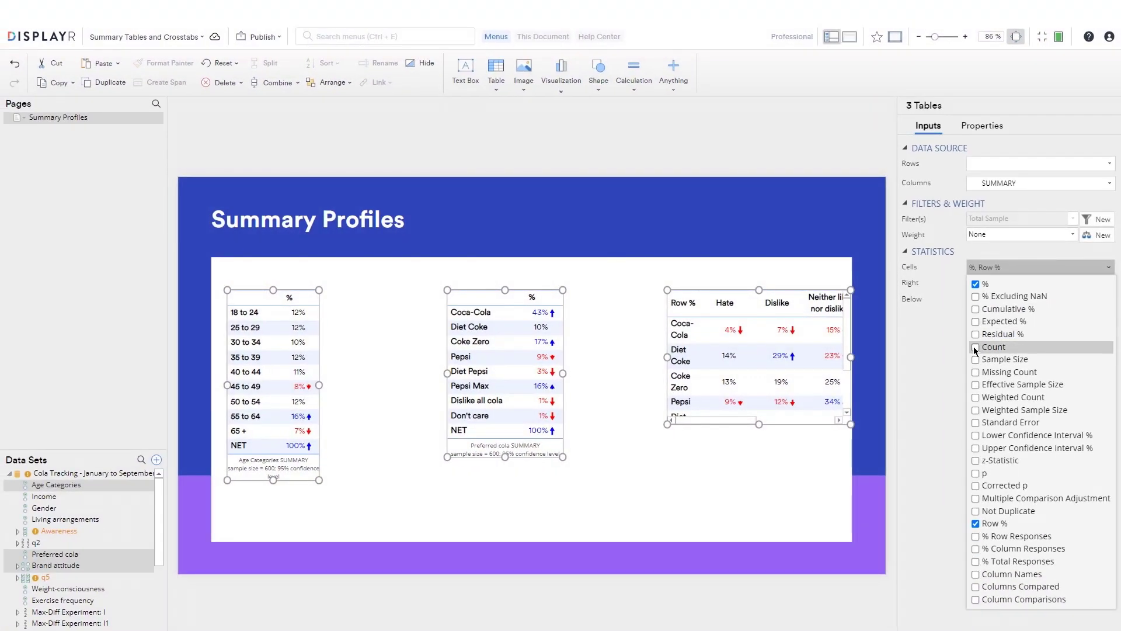
click(975, 348)
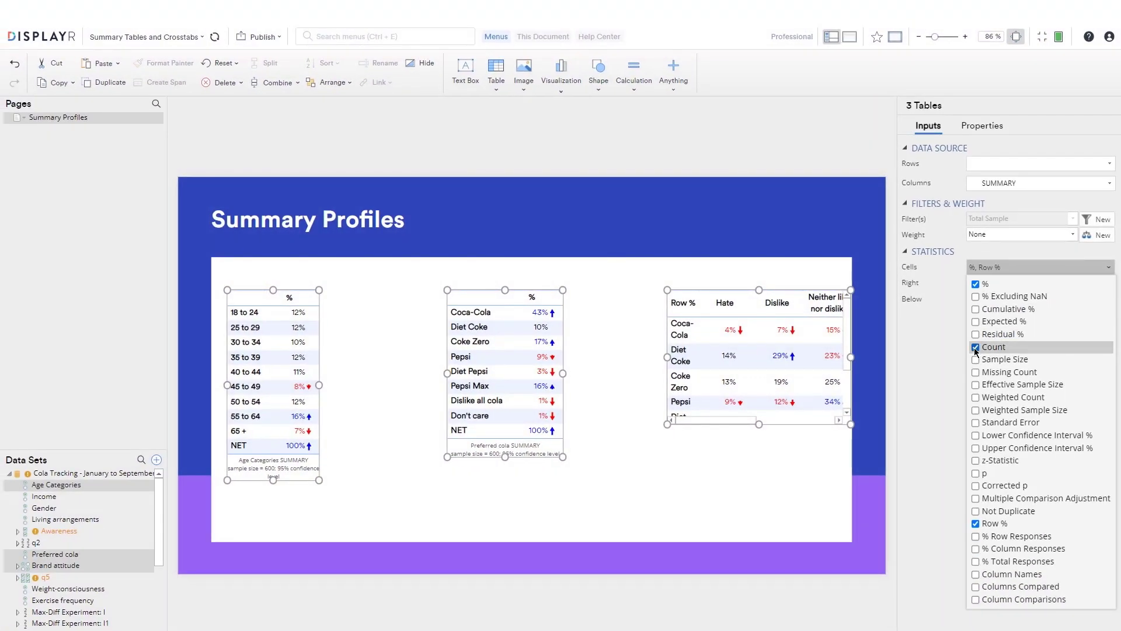
click(307, 401)
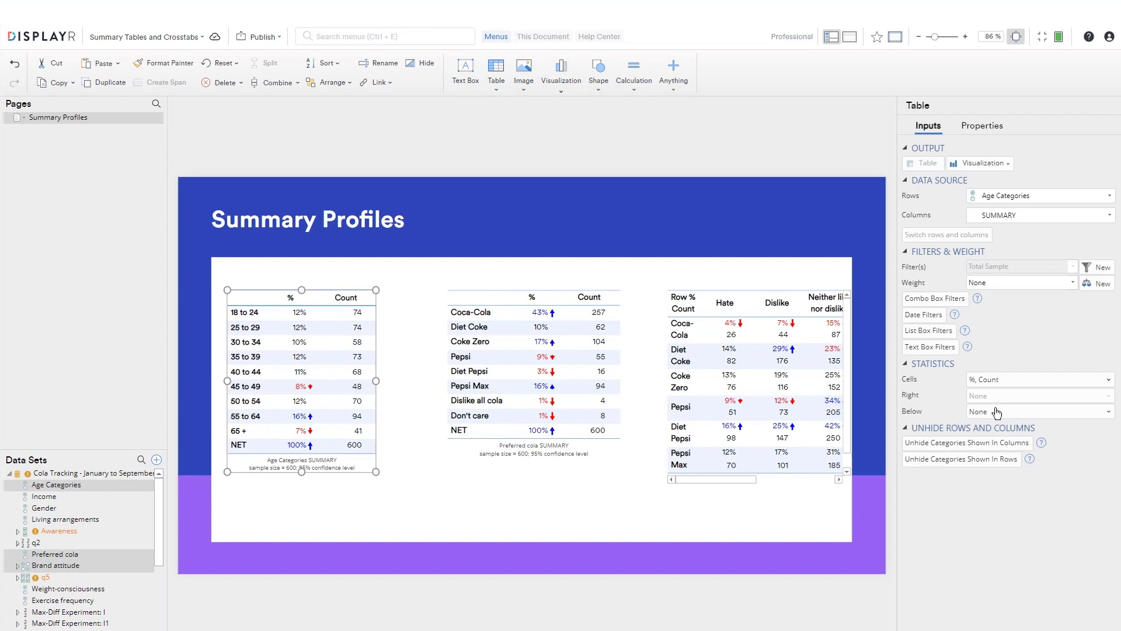
click(997, 412)
click(993, 428)
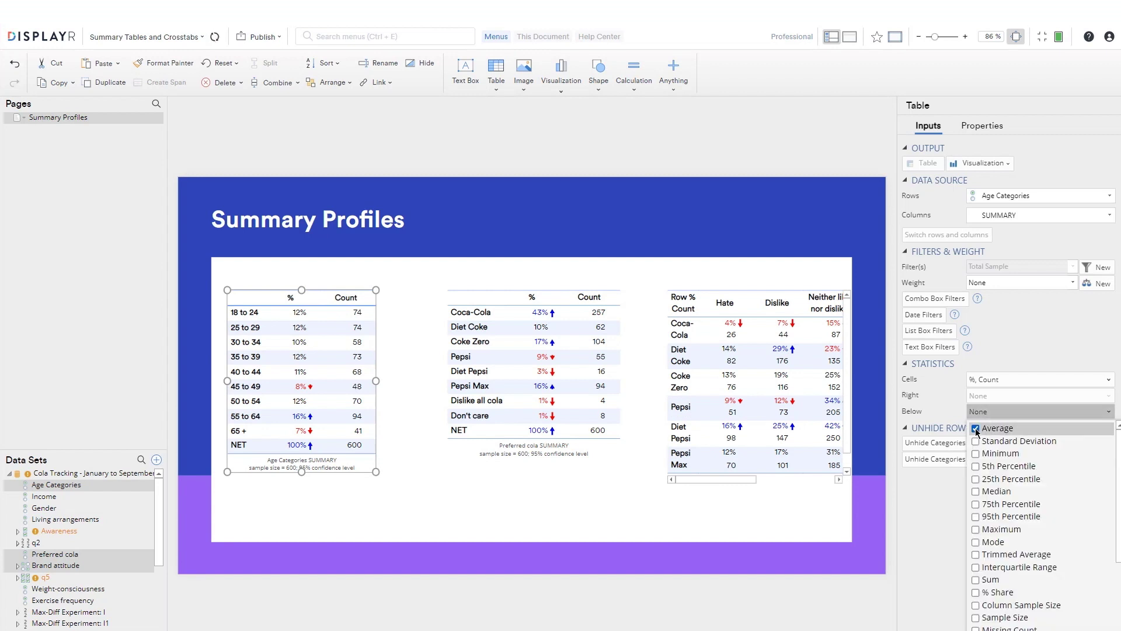
click(467, 488)
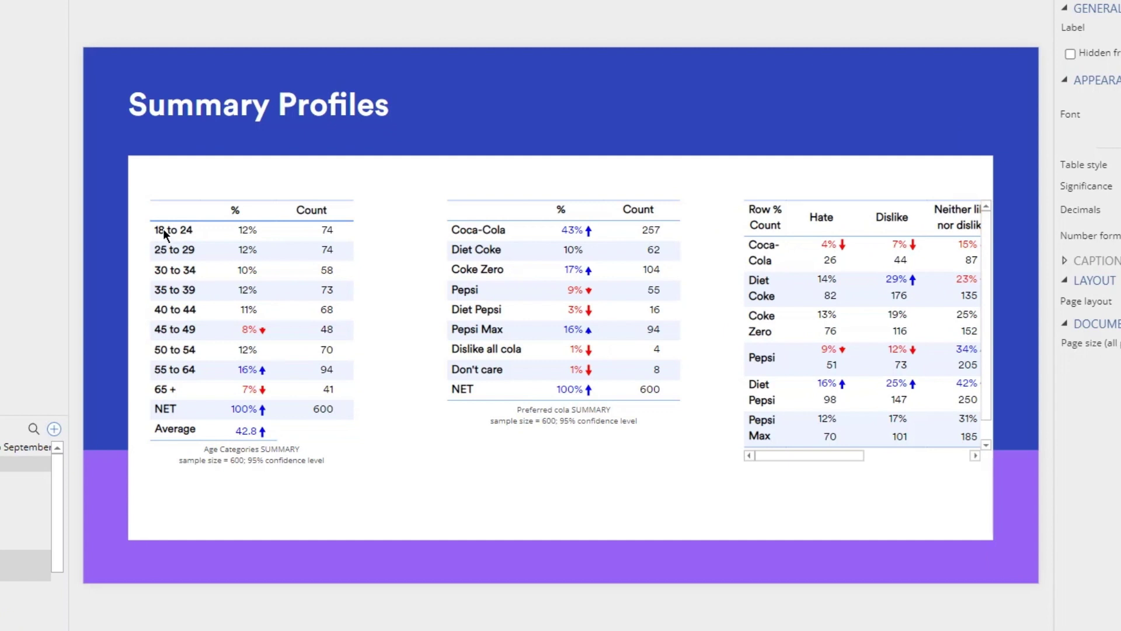
Combine the 18 to 24 and 25 to 29 rows into one row named '18 to 29'.
click(170, 248)
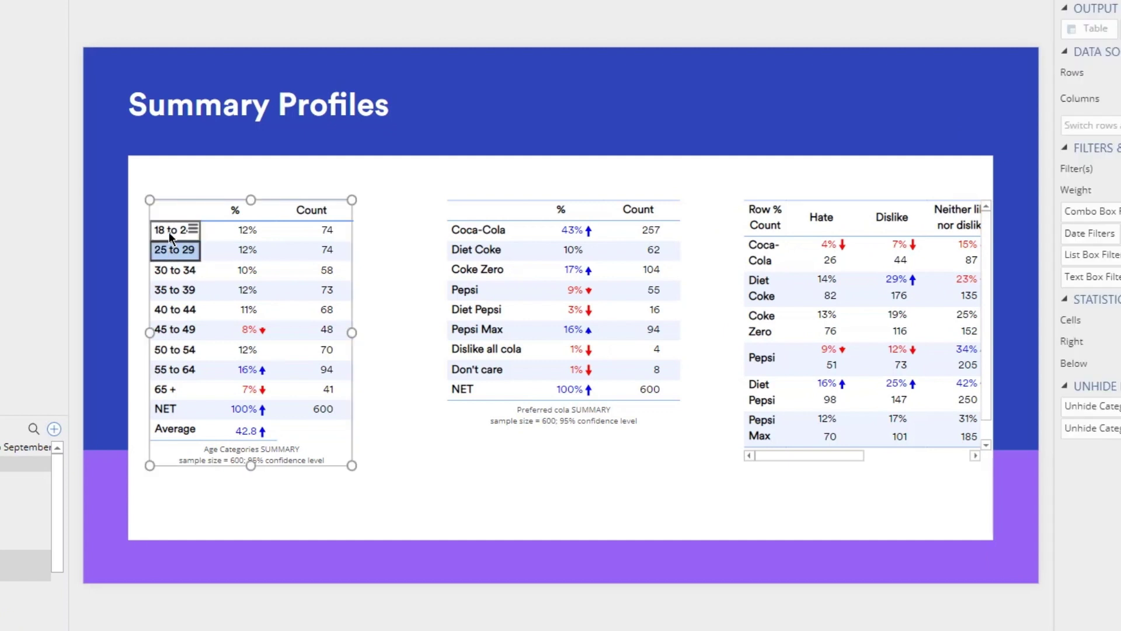
ctrl+click(169, 233)
right_click(169, 232)
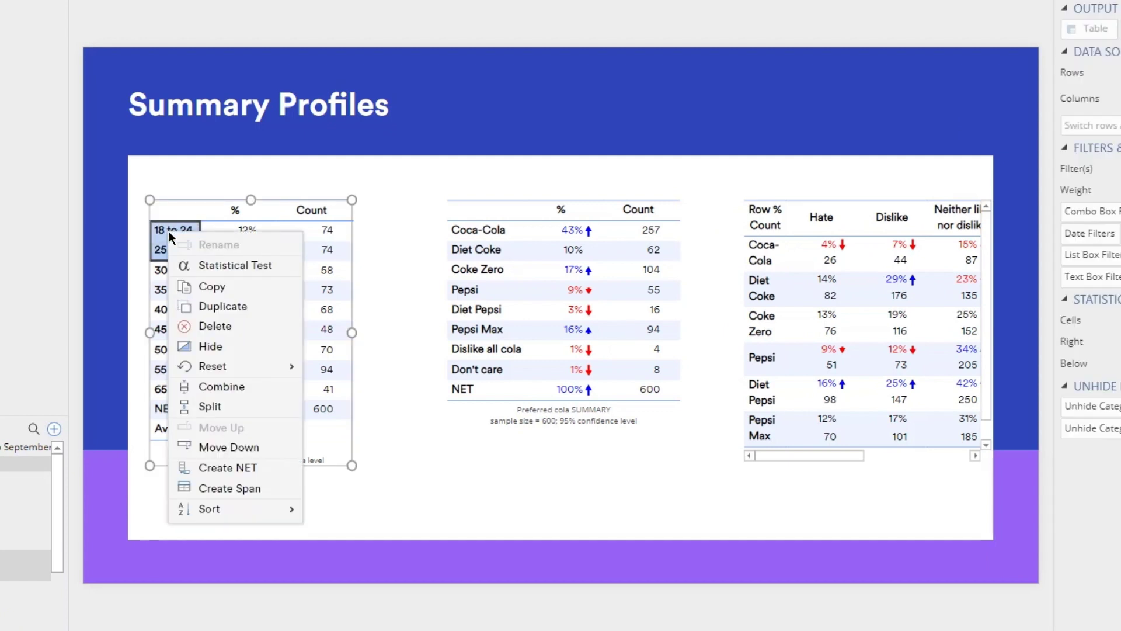
click(236, 387)
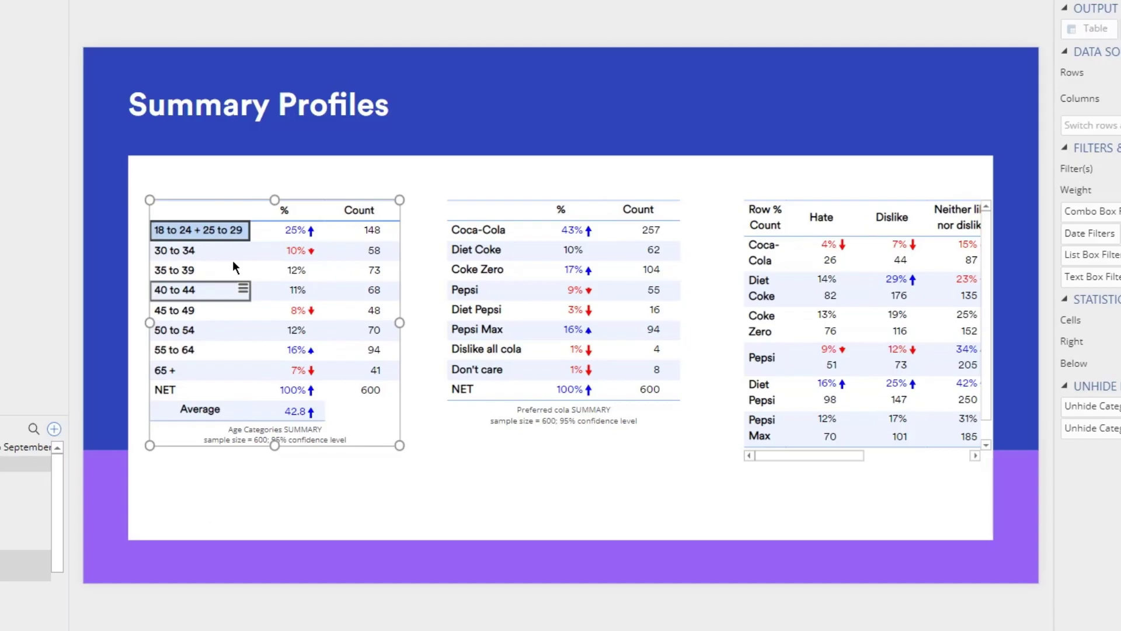
right_click(219, 232)
click(280, 284)
text(18 to 29)
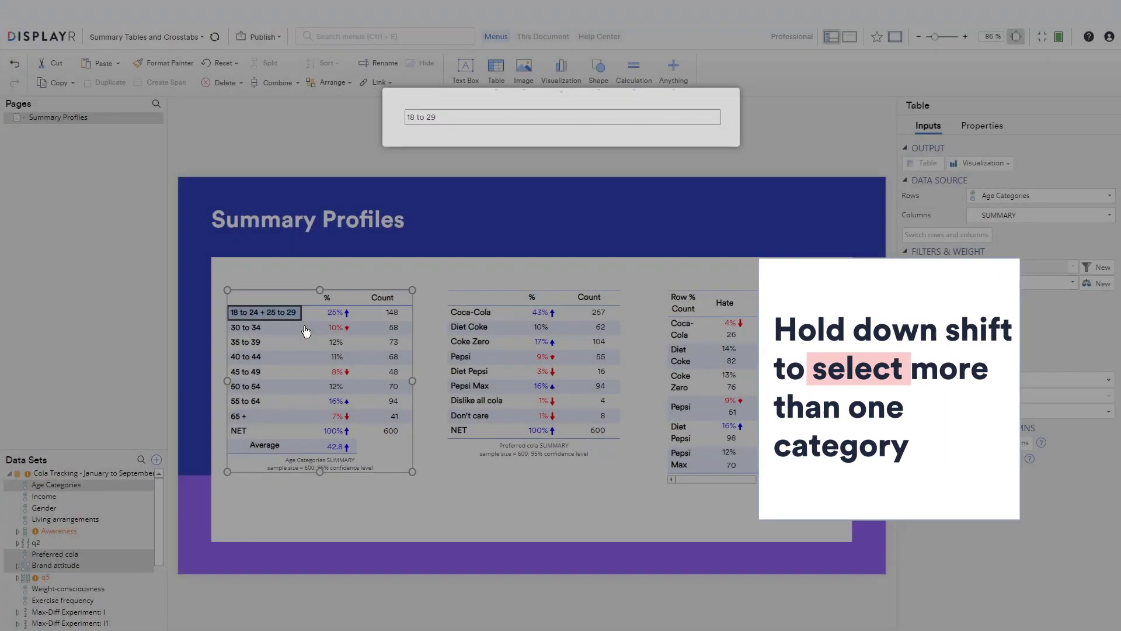
key(Return)
Merge the 30 to 34, 35 to 39 and 40 to 44 rows into '30 to 44'.
click(246, 326)
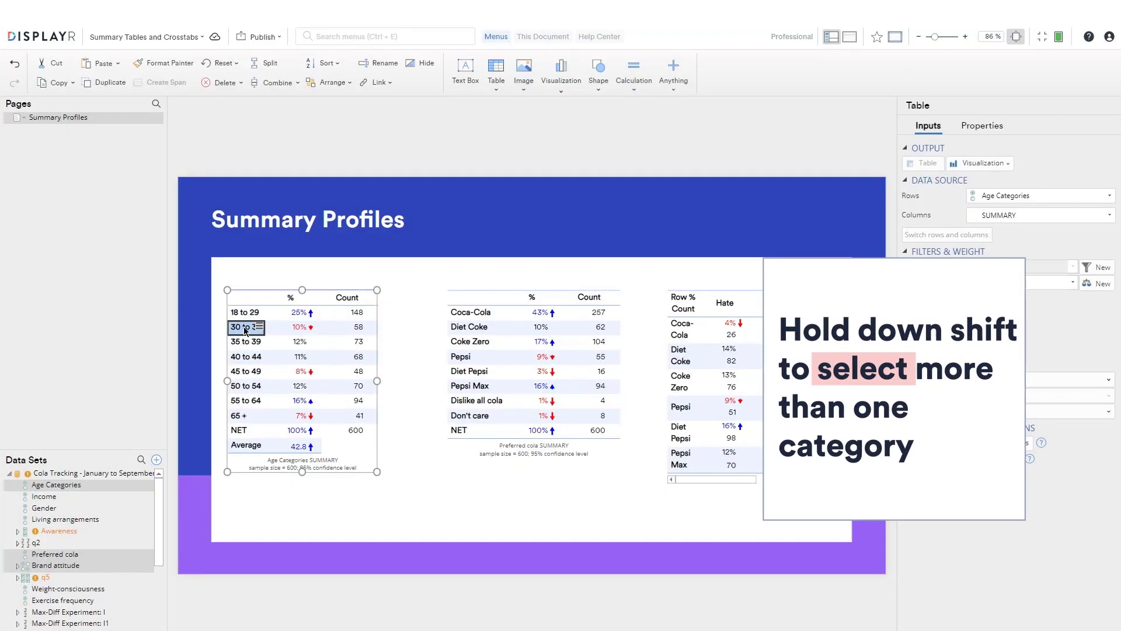
shift+click(246, 341)
shift+click(244, 357)
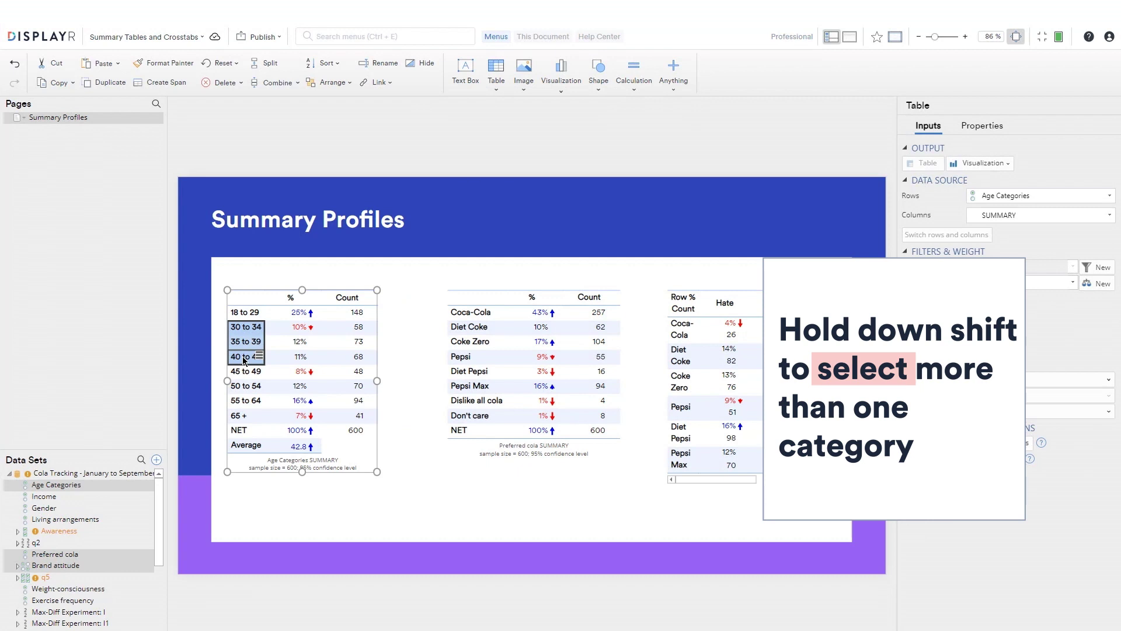
right_click(244, 360)
click(286, 475)
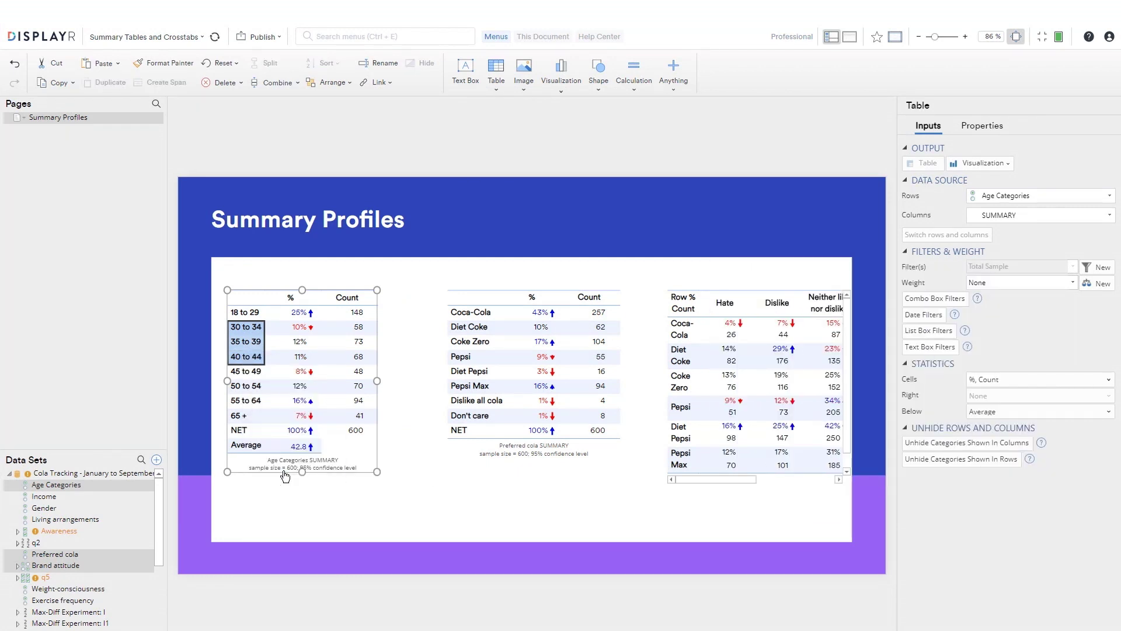
right_click(285, 326)
click(297, 337)
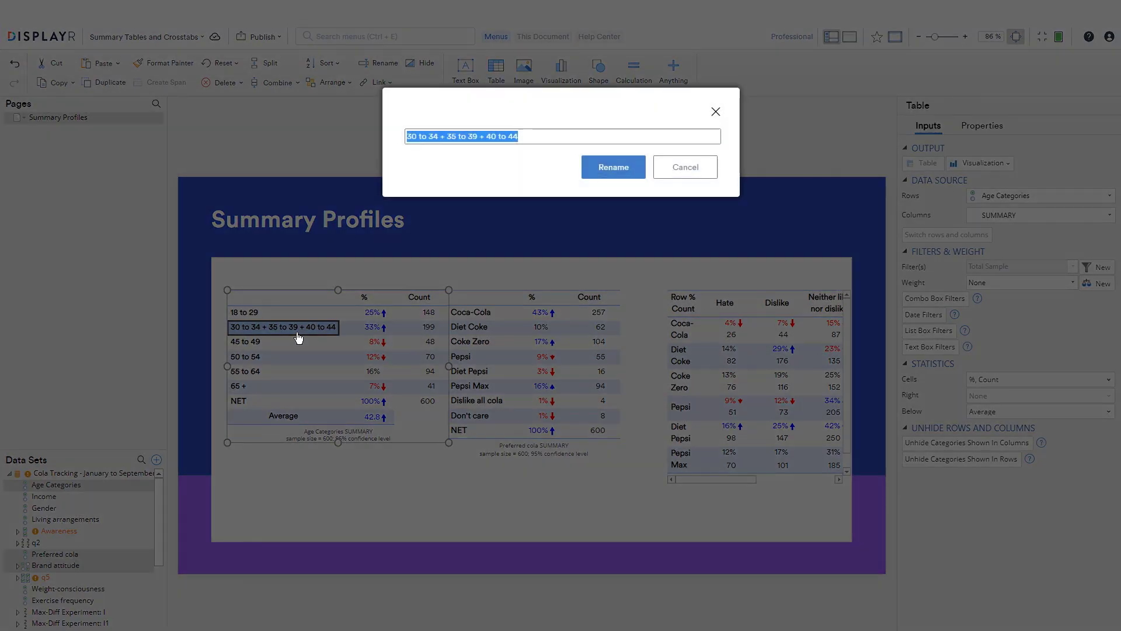
text(30 to 44)
key(Return)
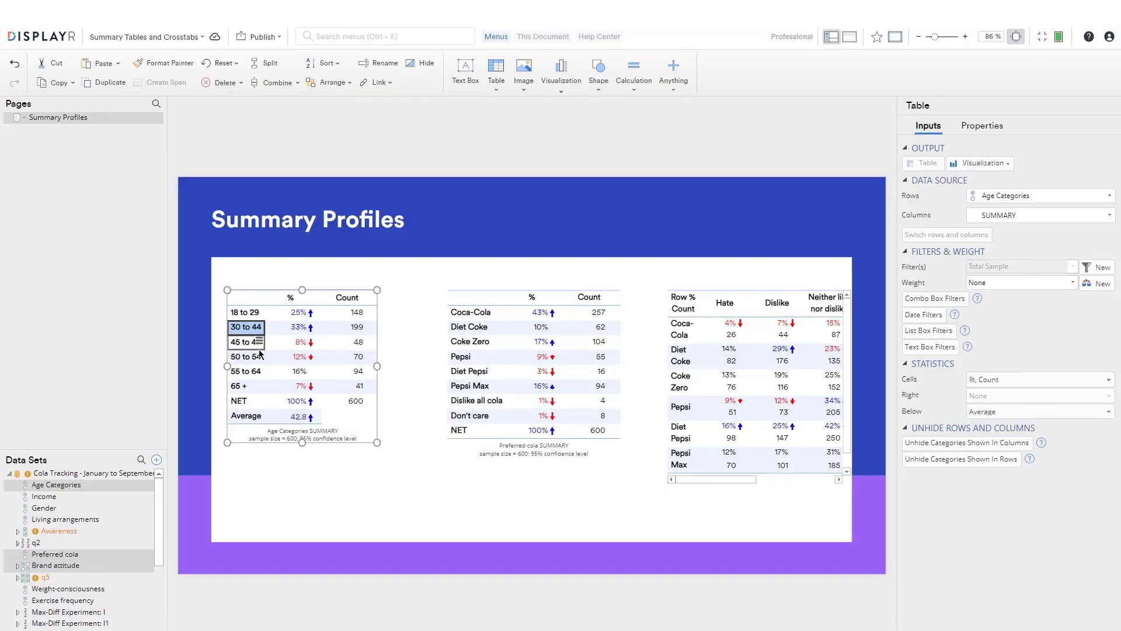
Merge the four oldest age rows, 45 to 49 through 65 +, into '45 and over'.
drag(244, 344, 246, 388)
right_click(247, 388)
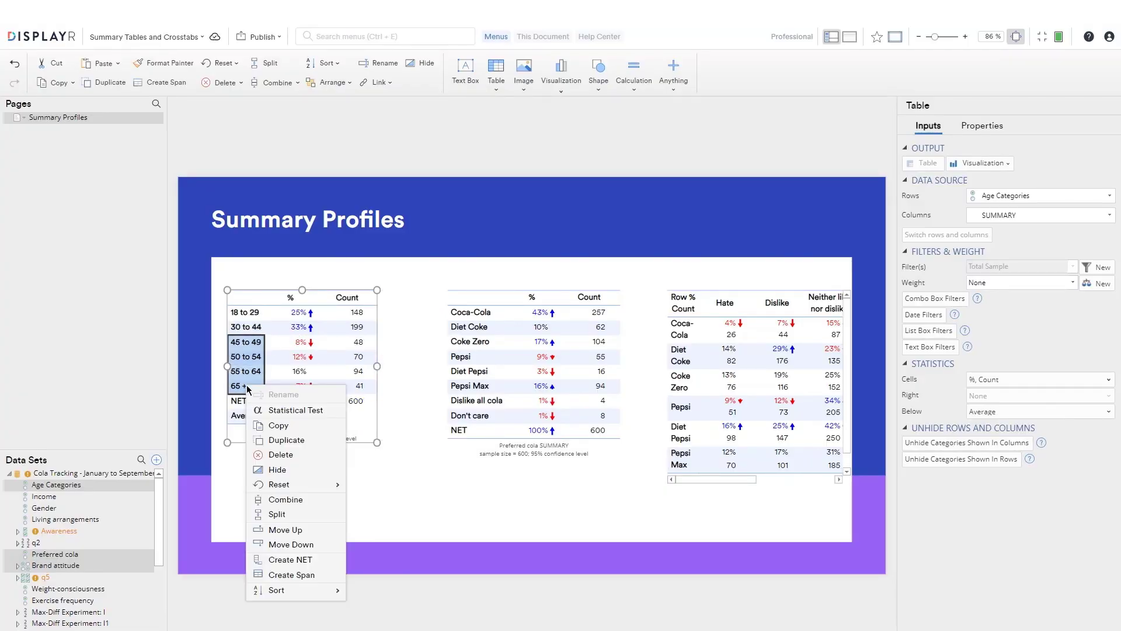
click(275, 499)
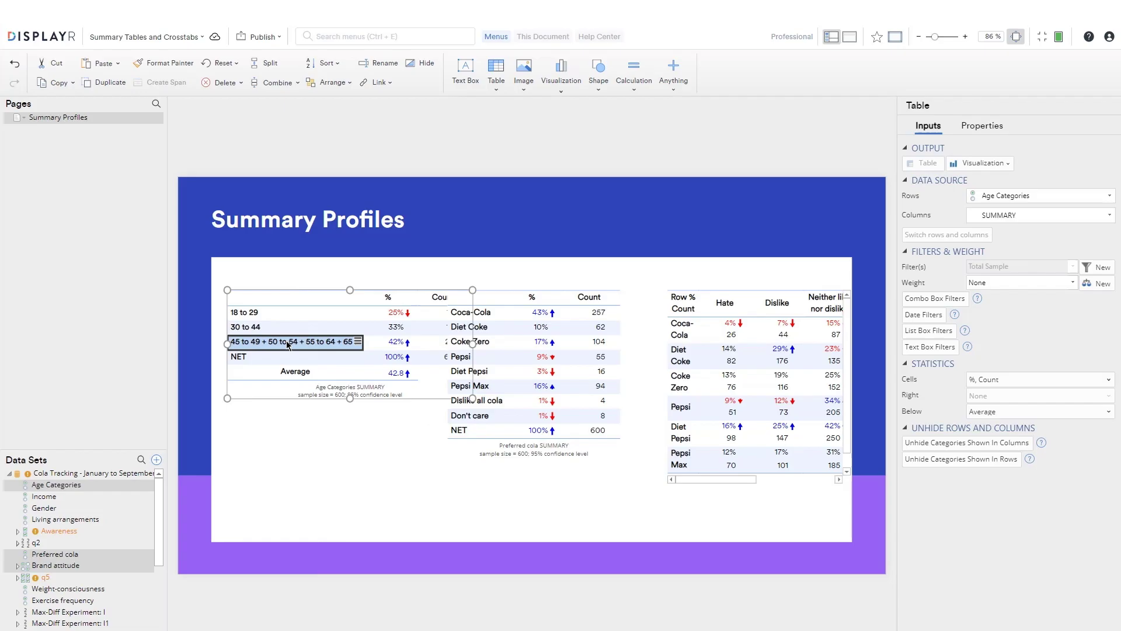
right_click(287, 345)
click(313, 354)
text(45 and over)
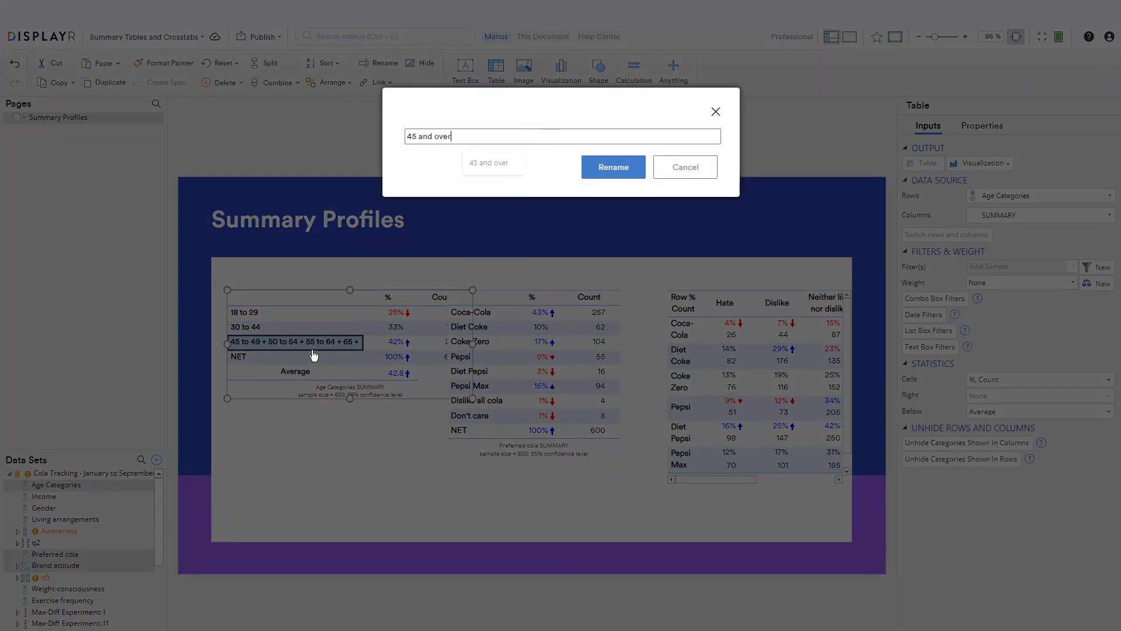
key(Return)
click(492, 309)
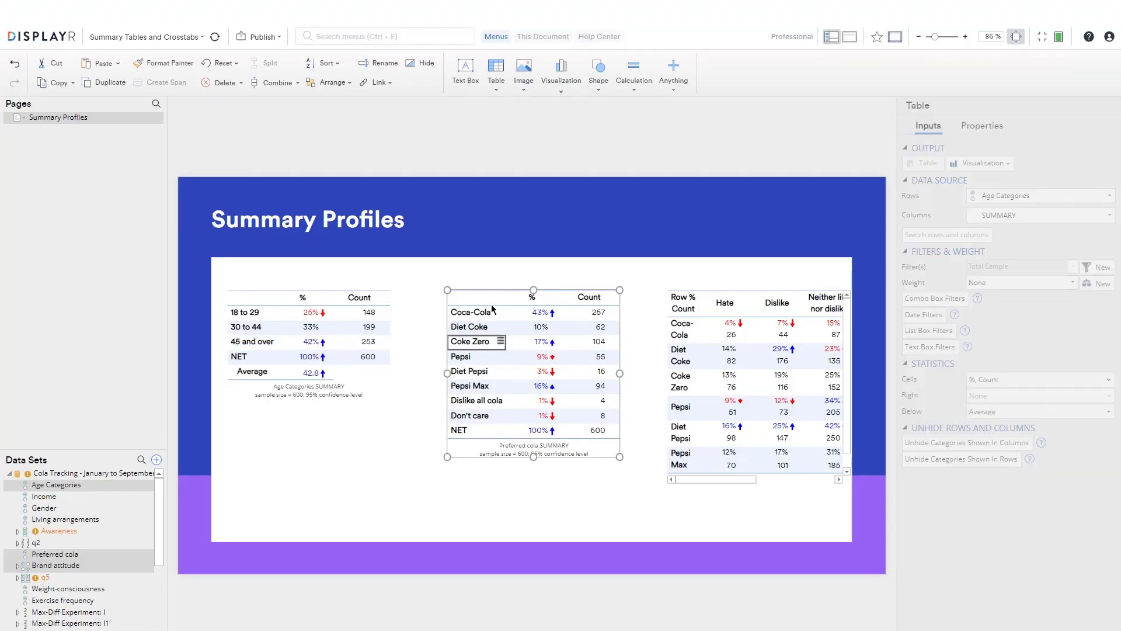
Move Preferred cola under the age table and widen Brand attitude to show all columns.
drag(492, 289, 274, 400)
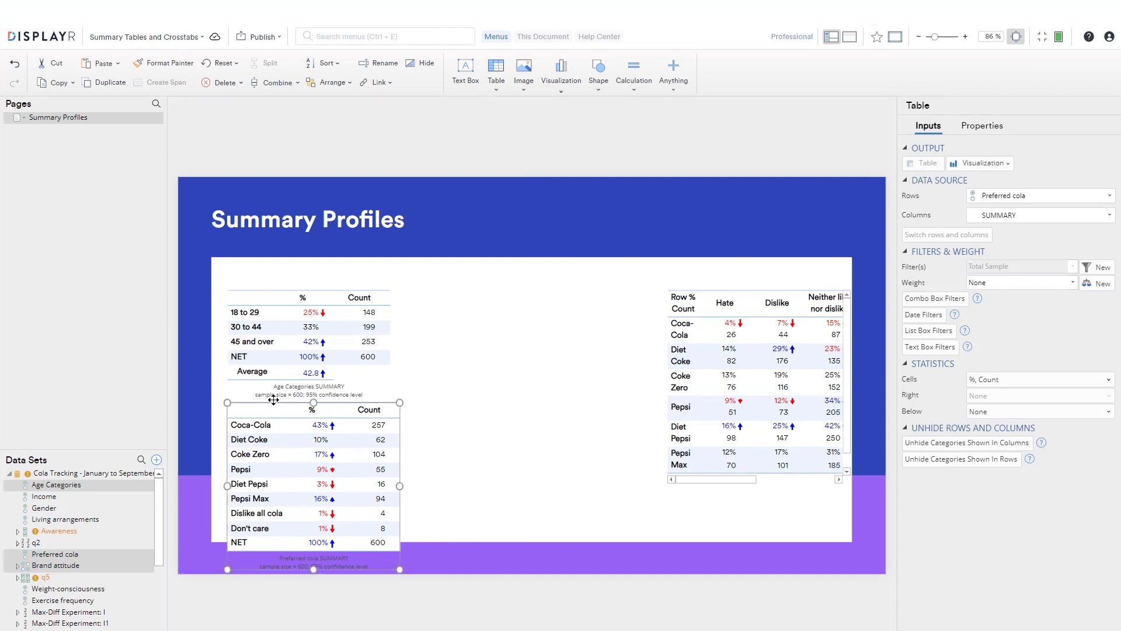
click(810, 399)
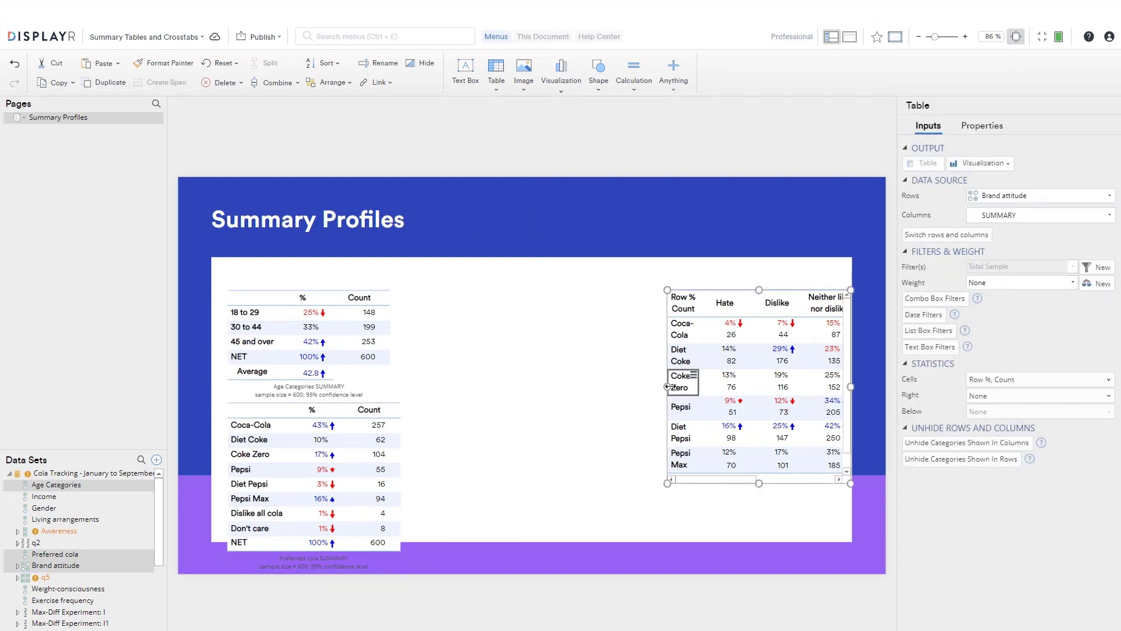
drag(667, 384, 420, 380)
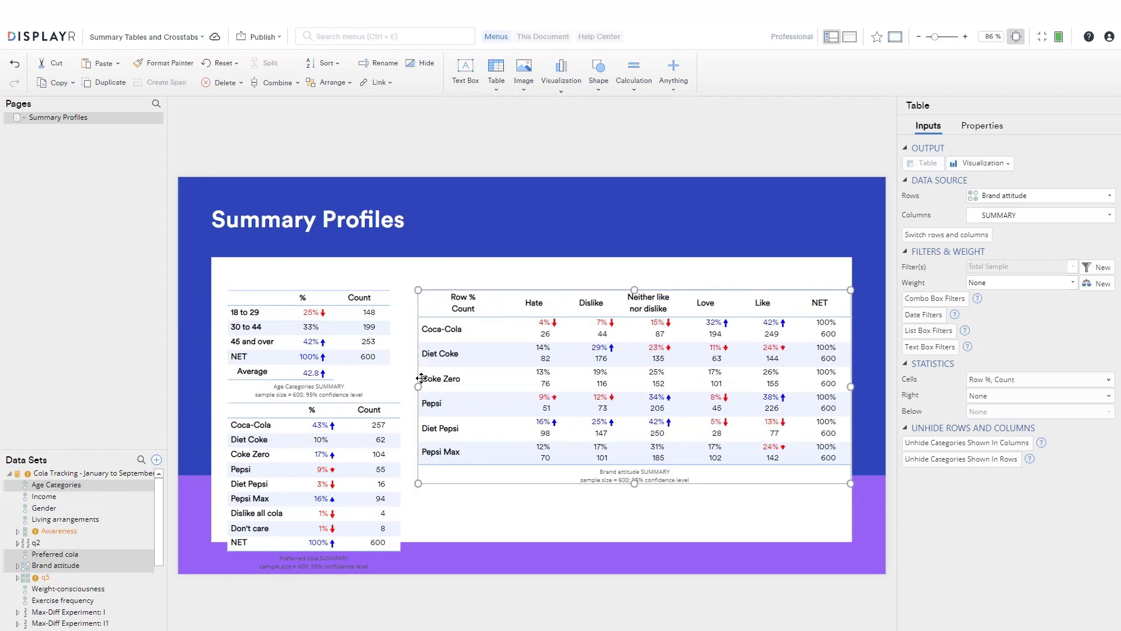
Combine the Love and Like columns into a new Love + Like category.
click(705, 304)
drag(705, 303, 753, 306)
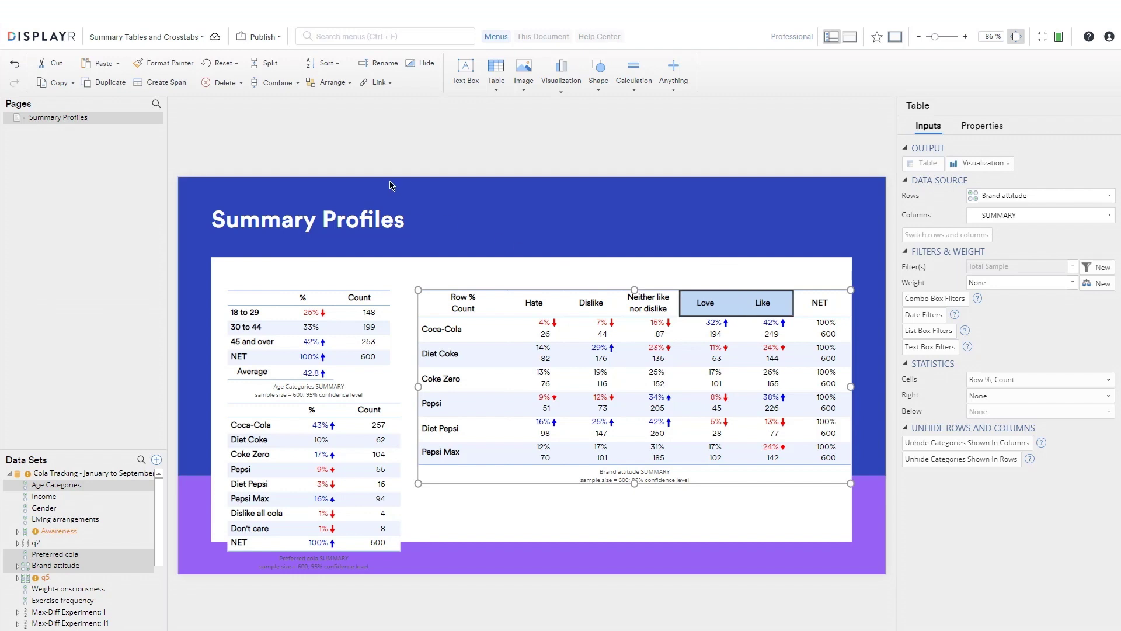
click(298, 85)
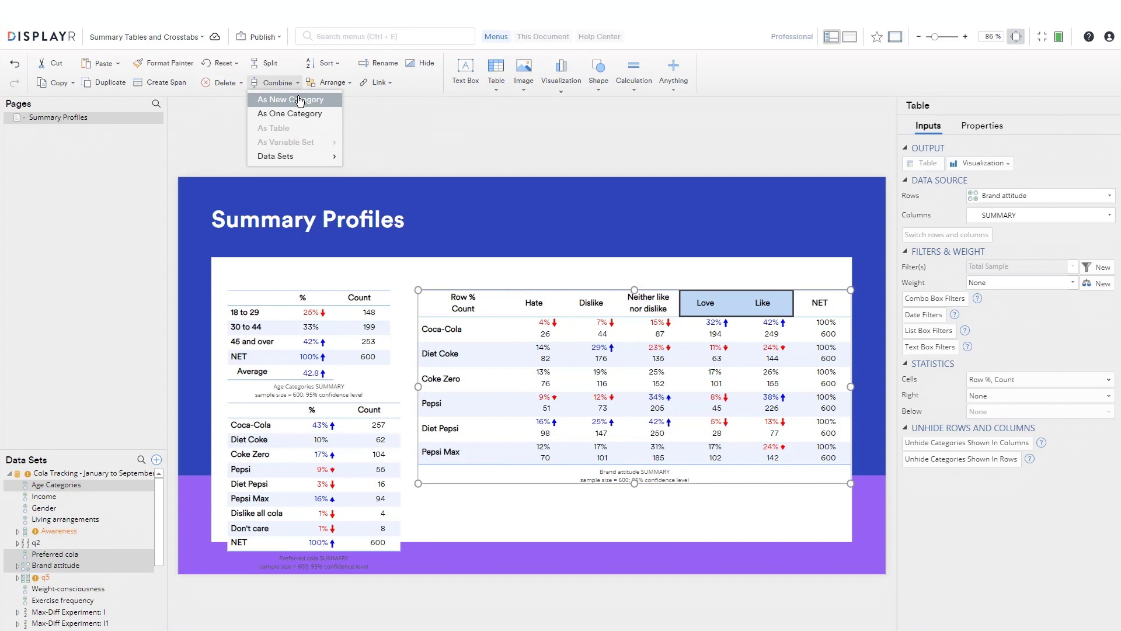
click(300, 100)
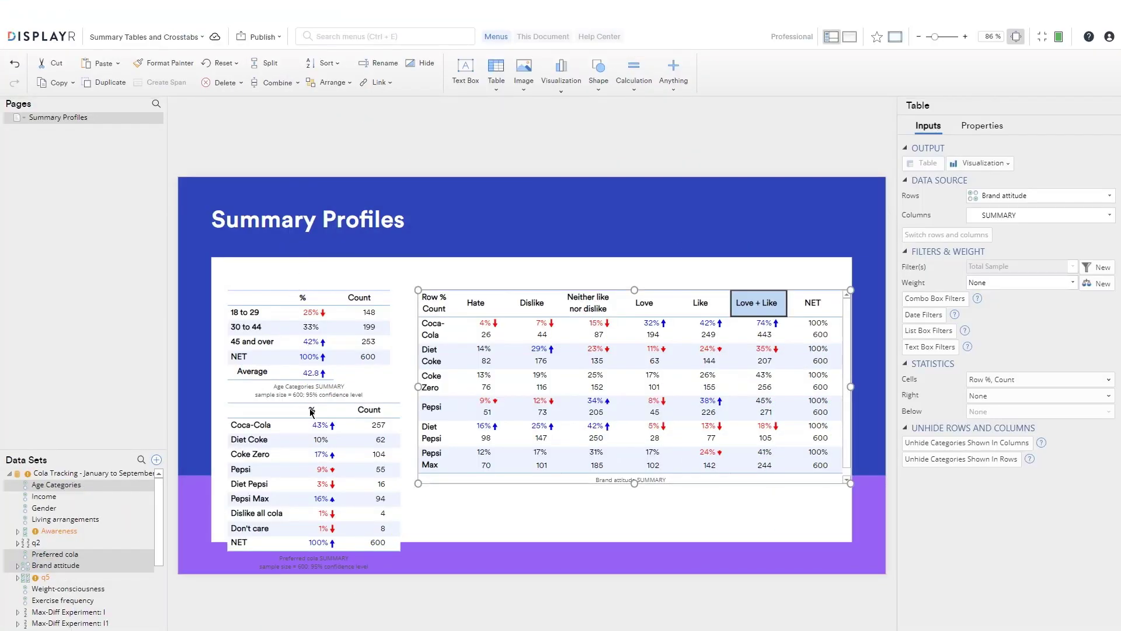
Sort the Preferred cola table by % in descending order.
click(312, 412)
right_click(310, 411)
mouse_move(331, 453)
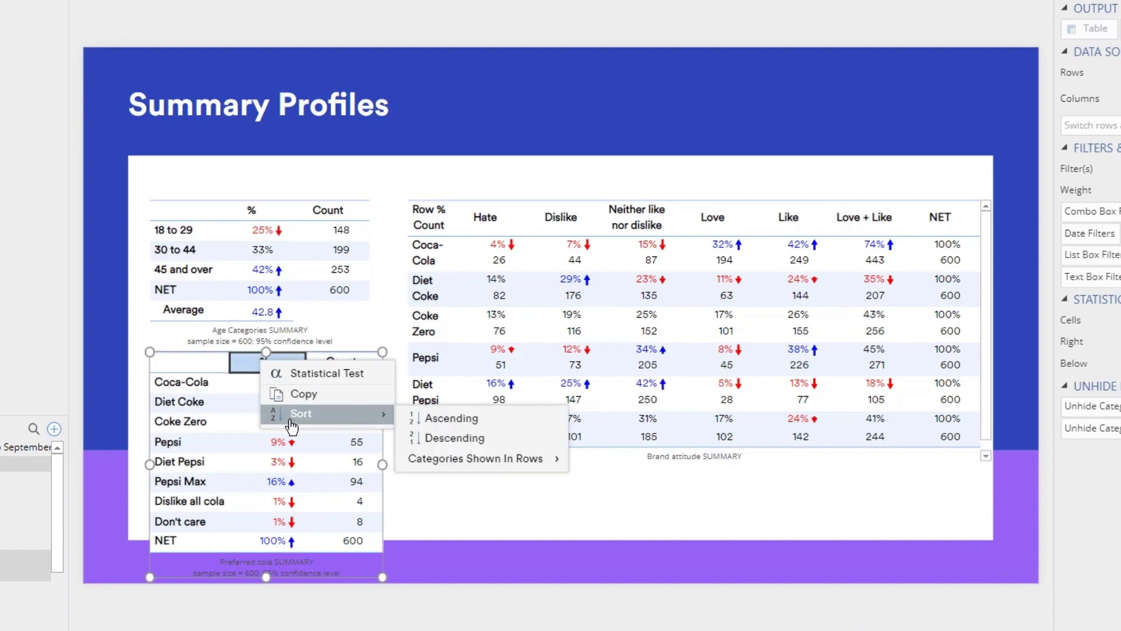
click(437, 442)
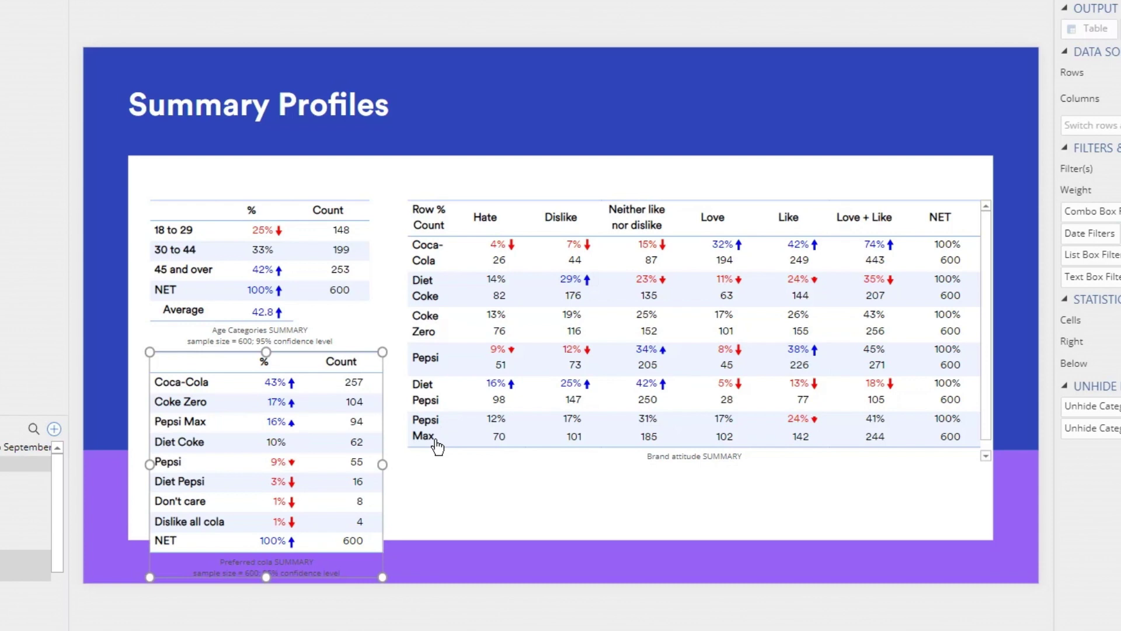
Delete the Don't care and Dislike all cola rows from Preferred cola.
mouse_move(209, 534)
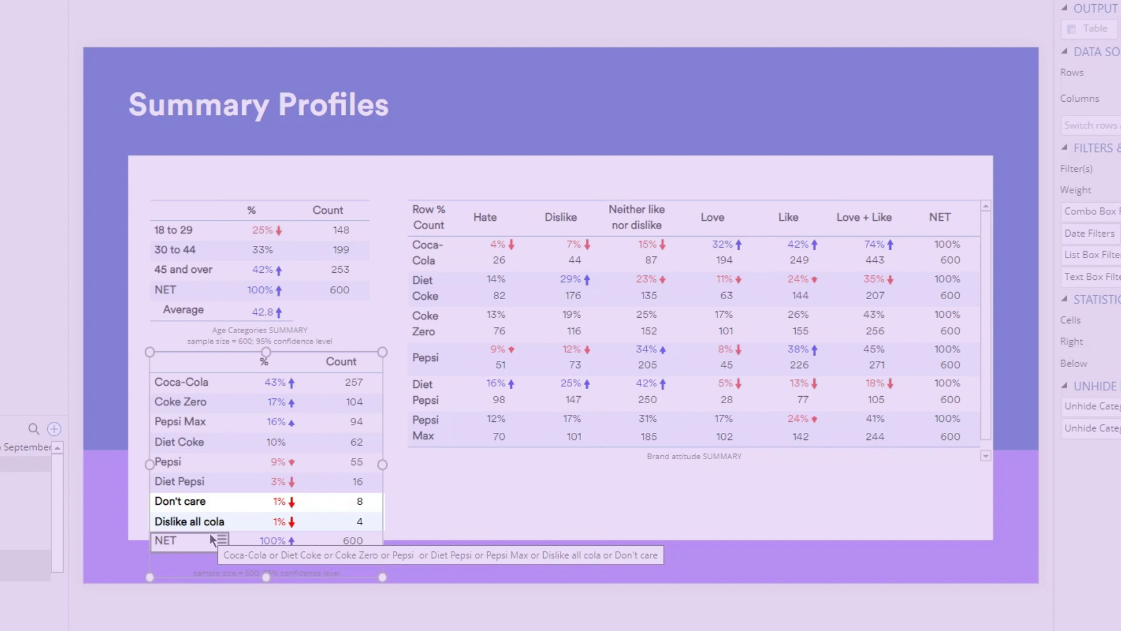
click(194, 521)
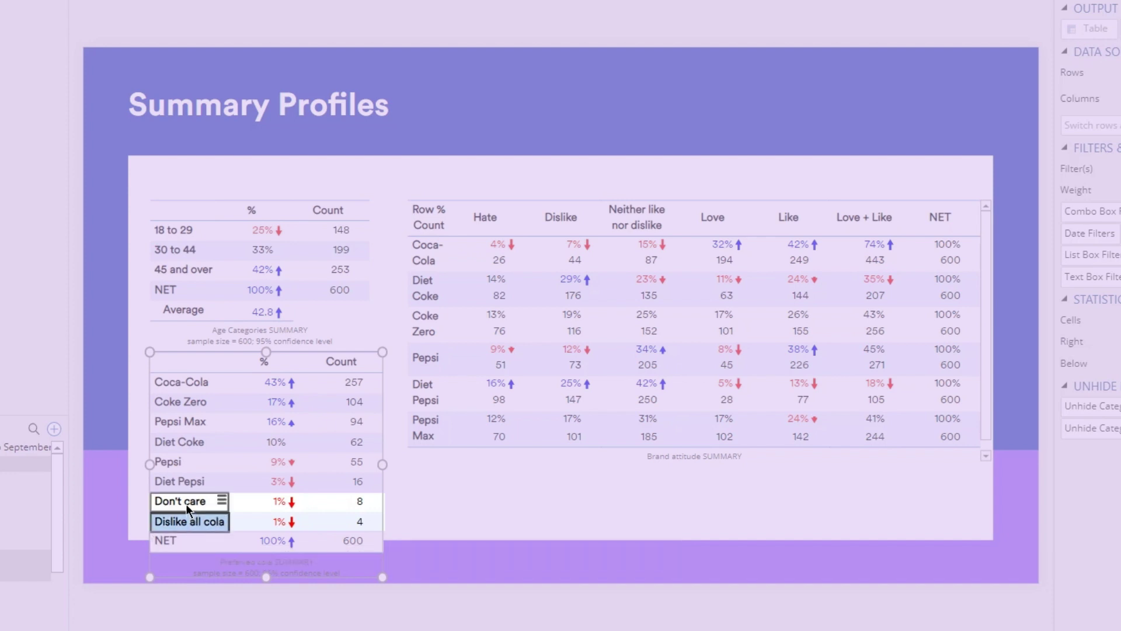
ctrl+click(186, 504)
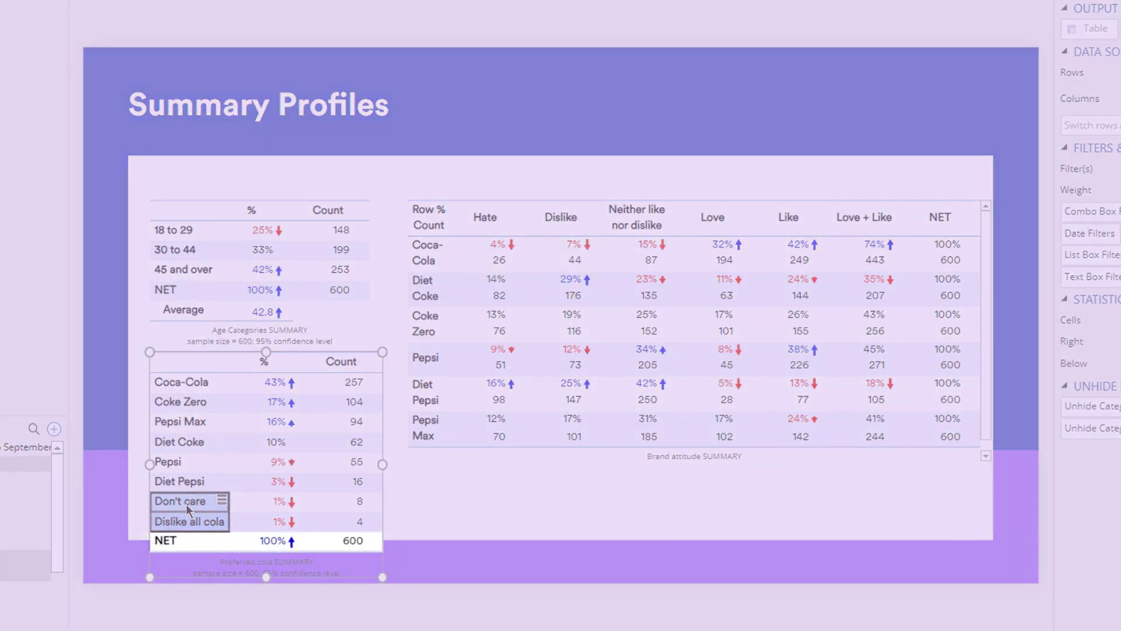
right_click(185, 503)
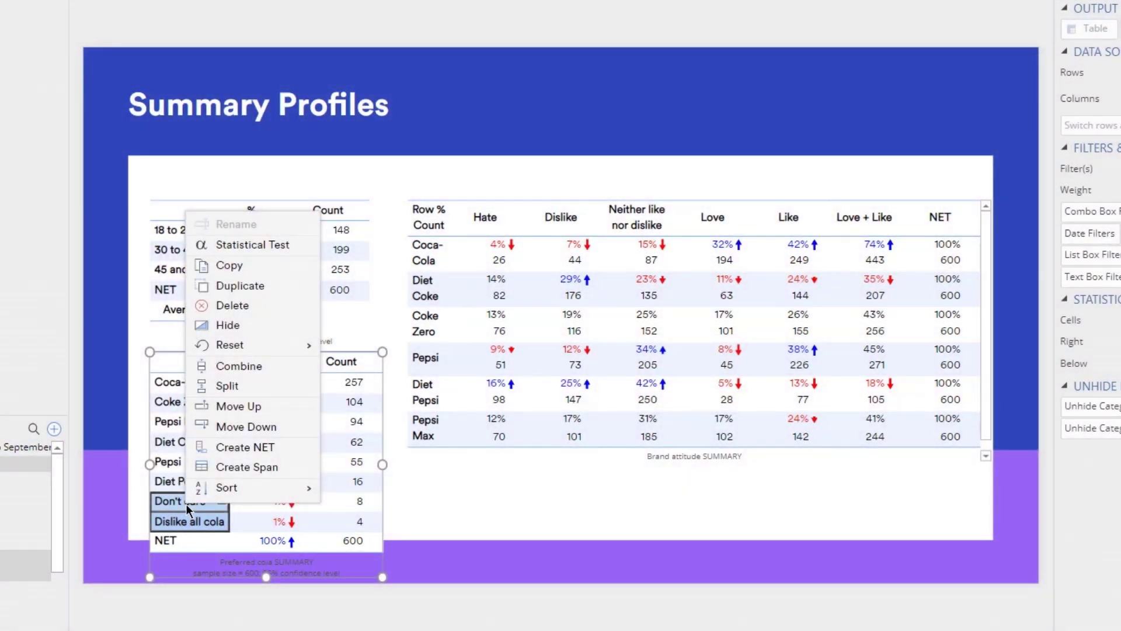
click(250, 305)
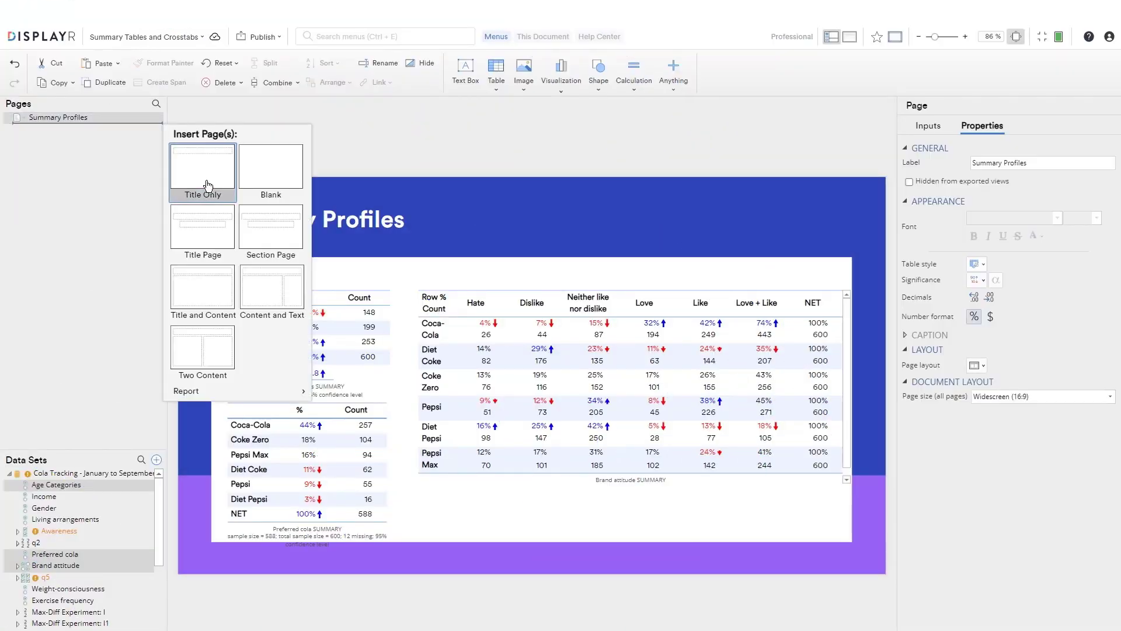
Place a Preferred cola table on the new page with Age Categories and Gender as banner columns.
drag(100, 551, 239, 286)
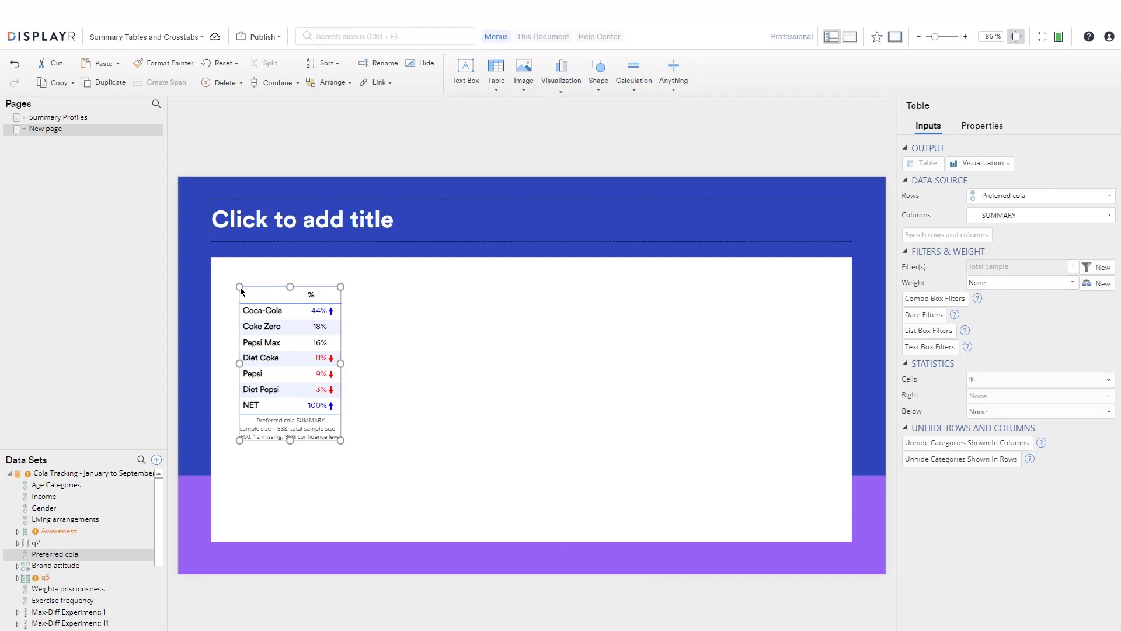
drag(56, 484, 333, 324)
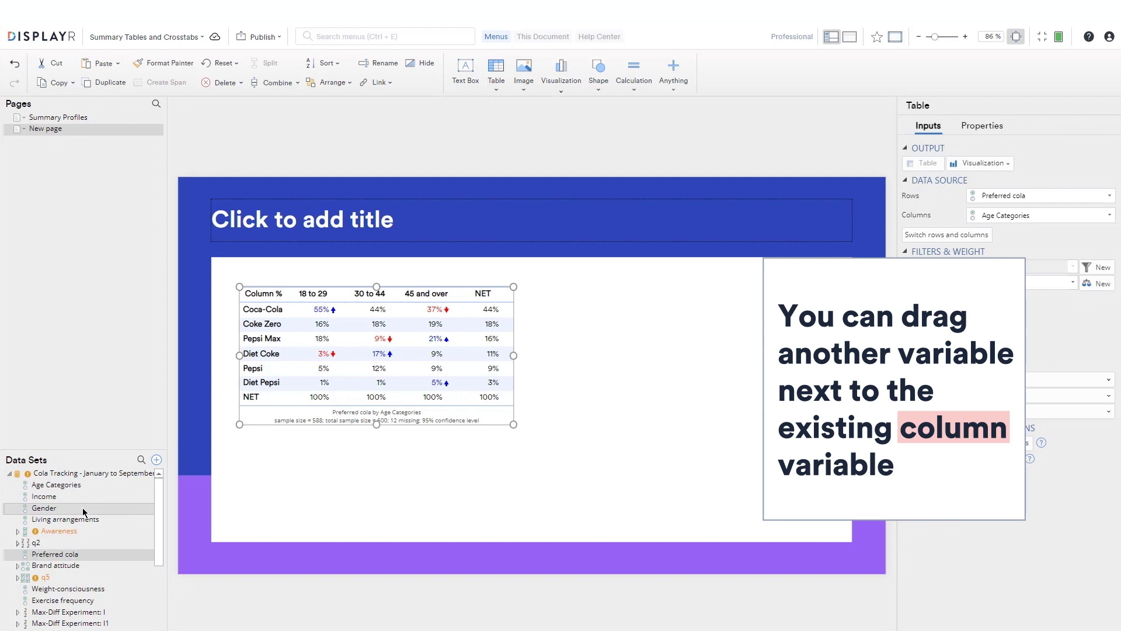
drag(83, 511, 467, 334)
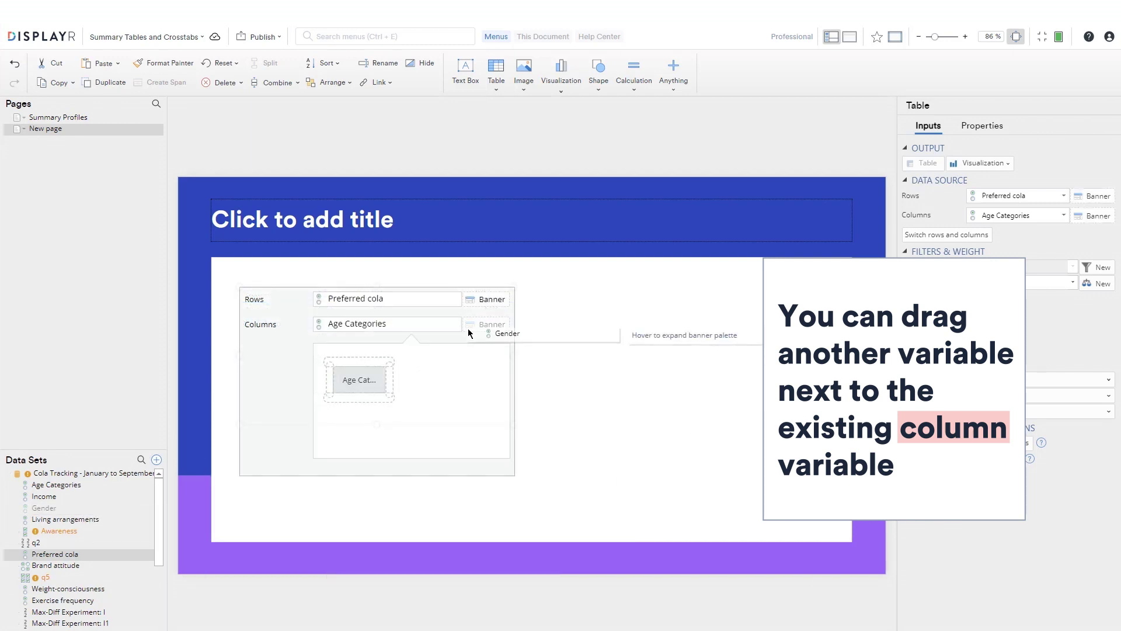
drag(469, 332, 390, 381)
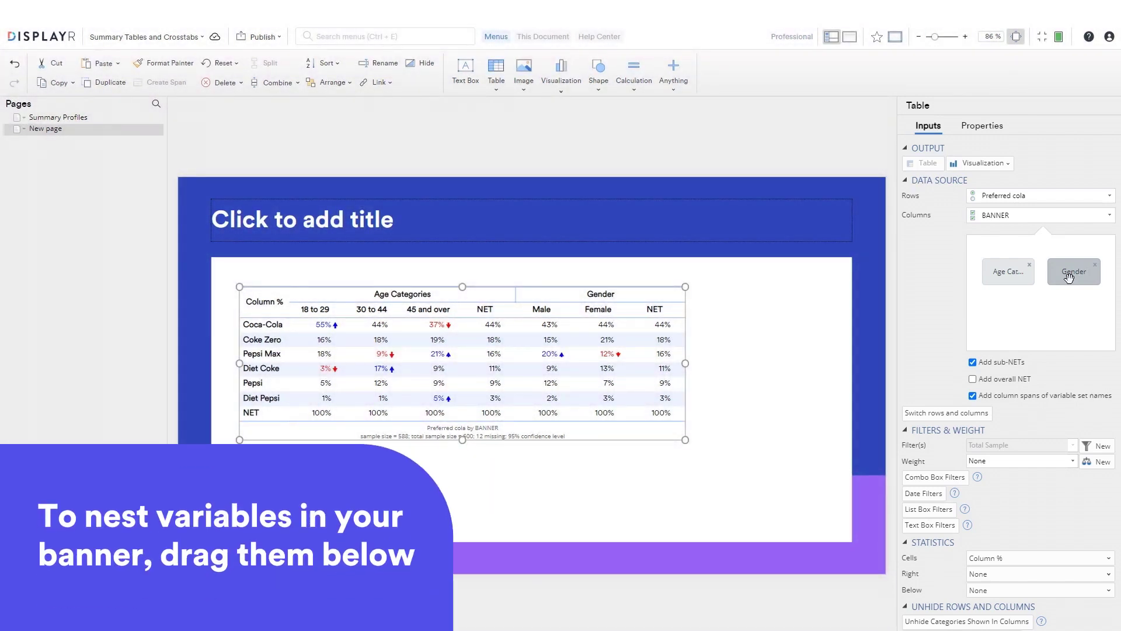
Place Gender beneath Age Categories in the Columns banner editor, giving Male, Female and NET per age band.
drag(1069, 276, 1017, 296)
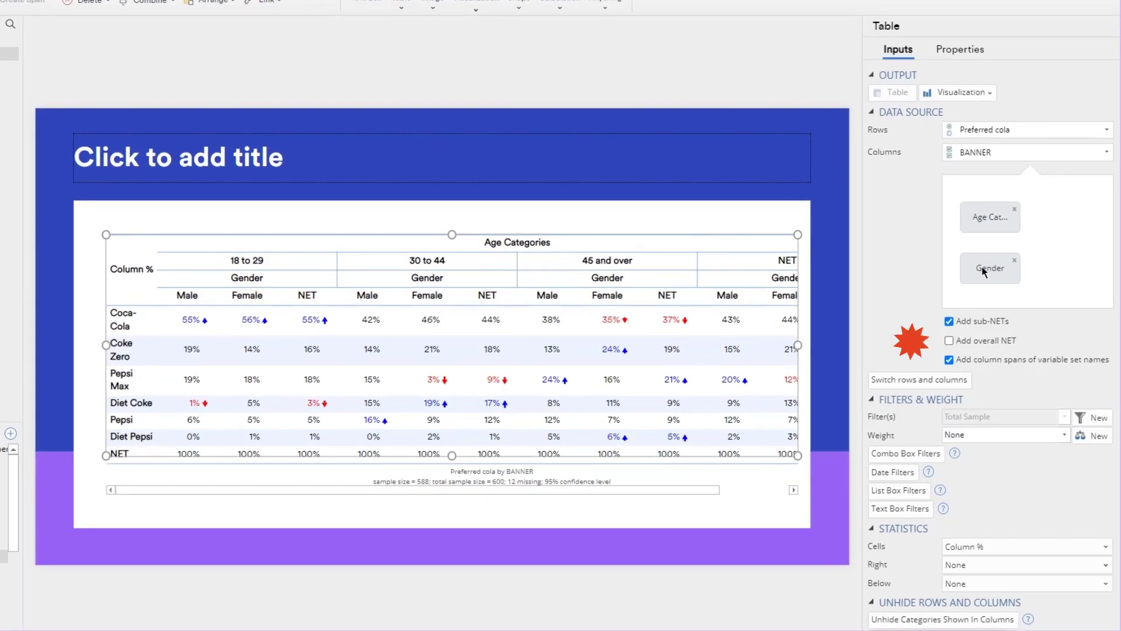
Turn off sub-NETs and variable set column spans, and turn on the overall NET column.
click(950, 322)
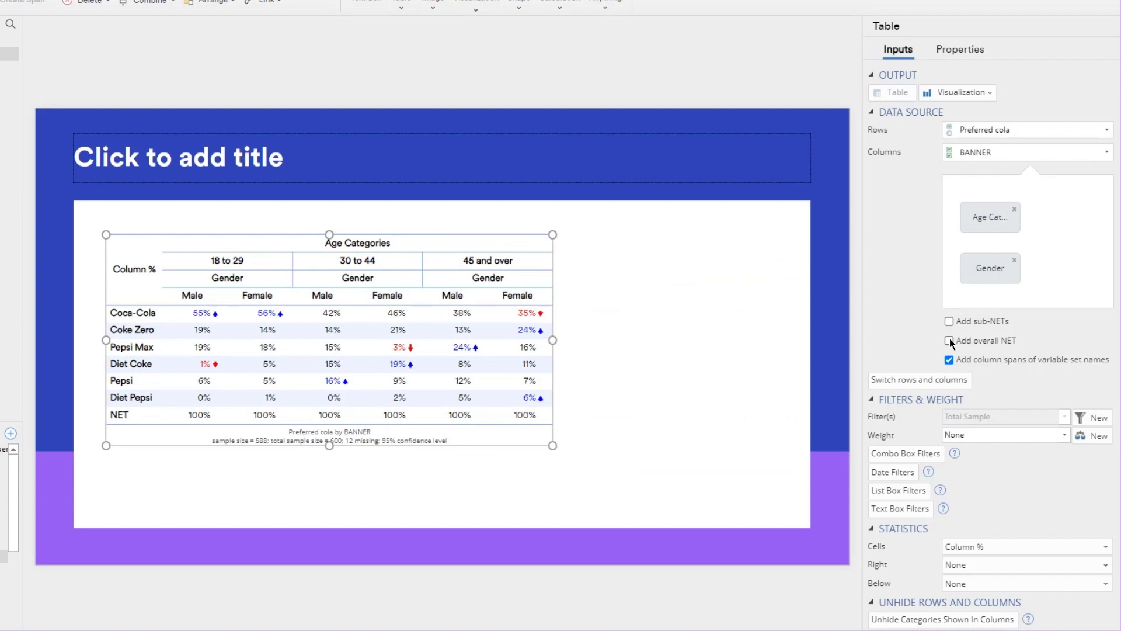
click(950, 339)
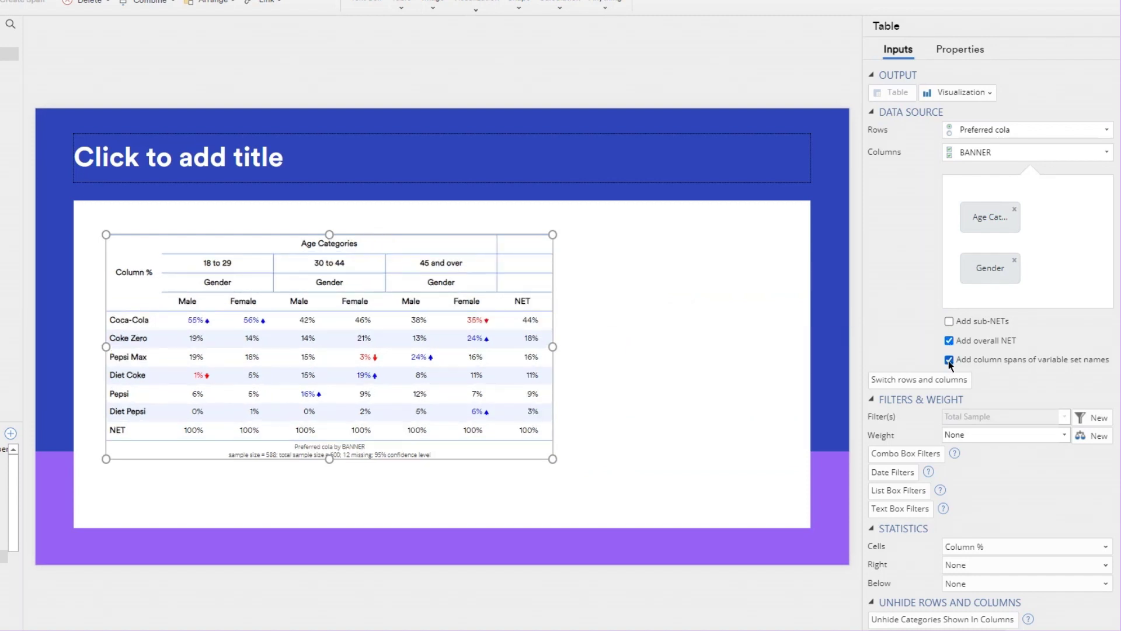
click(949, 360)
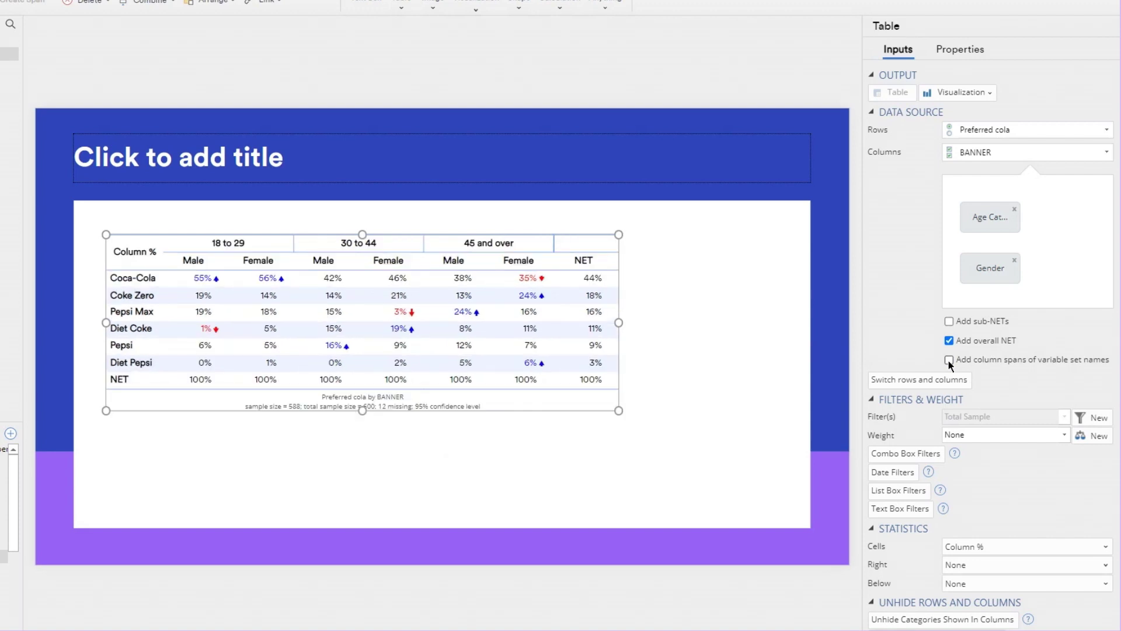
click(734, 386)
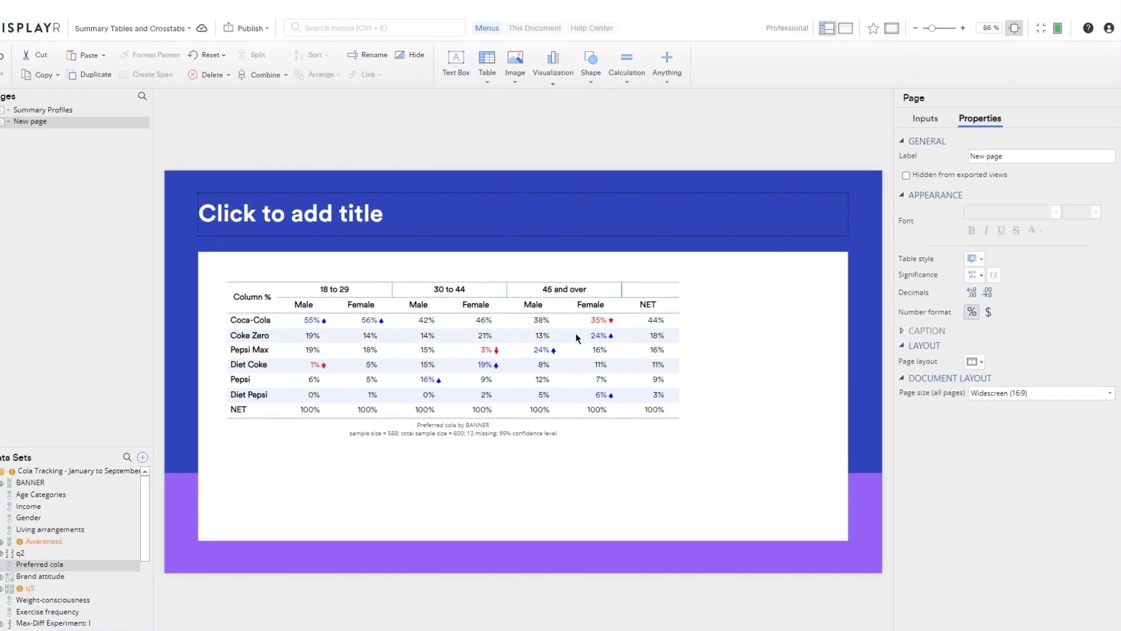
Title the page 'Preferred Cola by Age and Gender (nested)'.
click(315, 228)
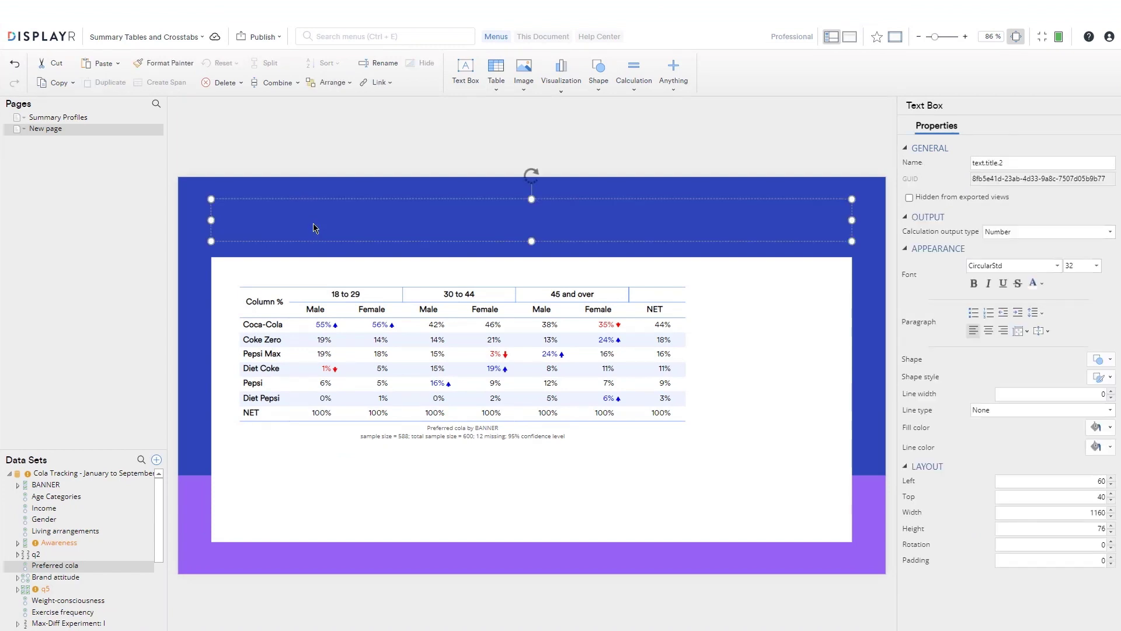
text(Preferred Cola by )
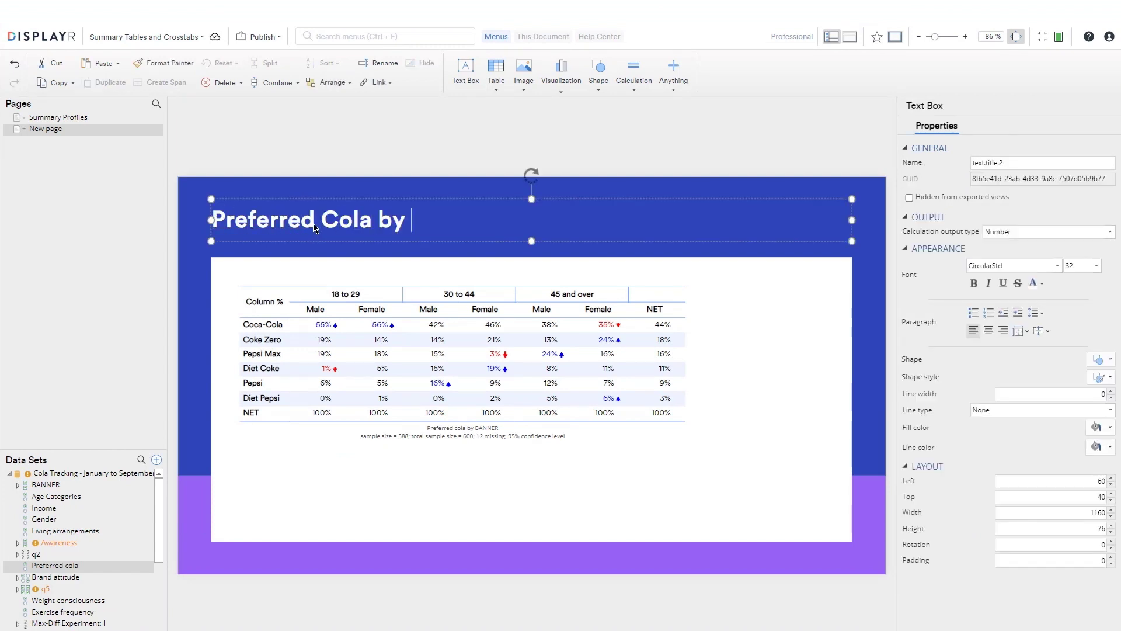
text(Age and Gender (ne)
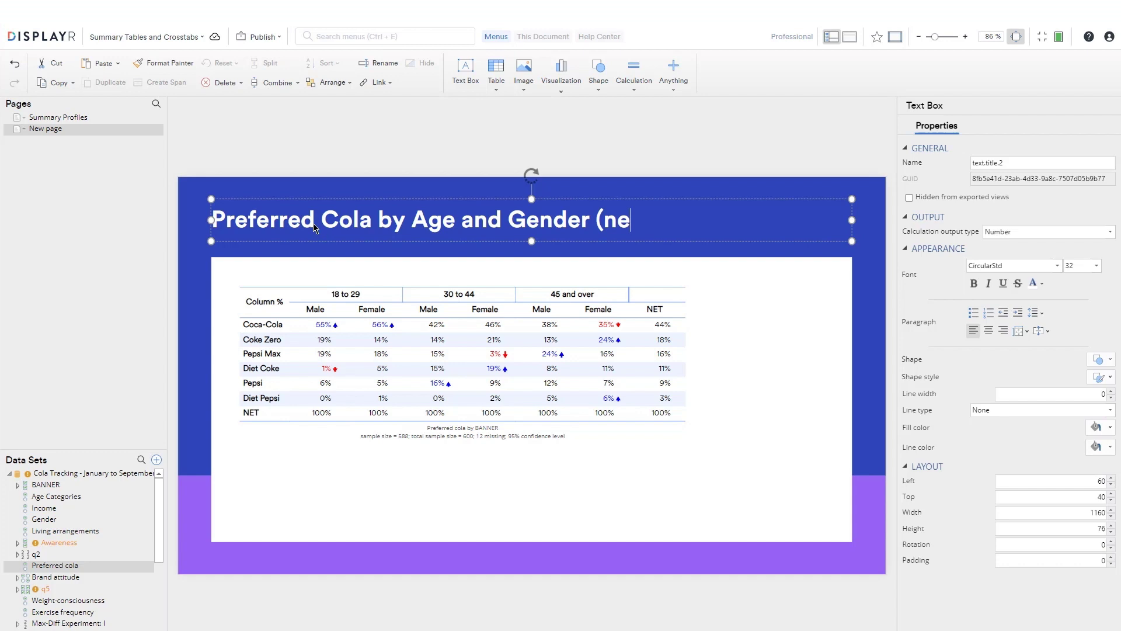
text(sted))
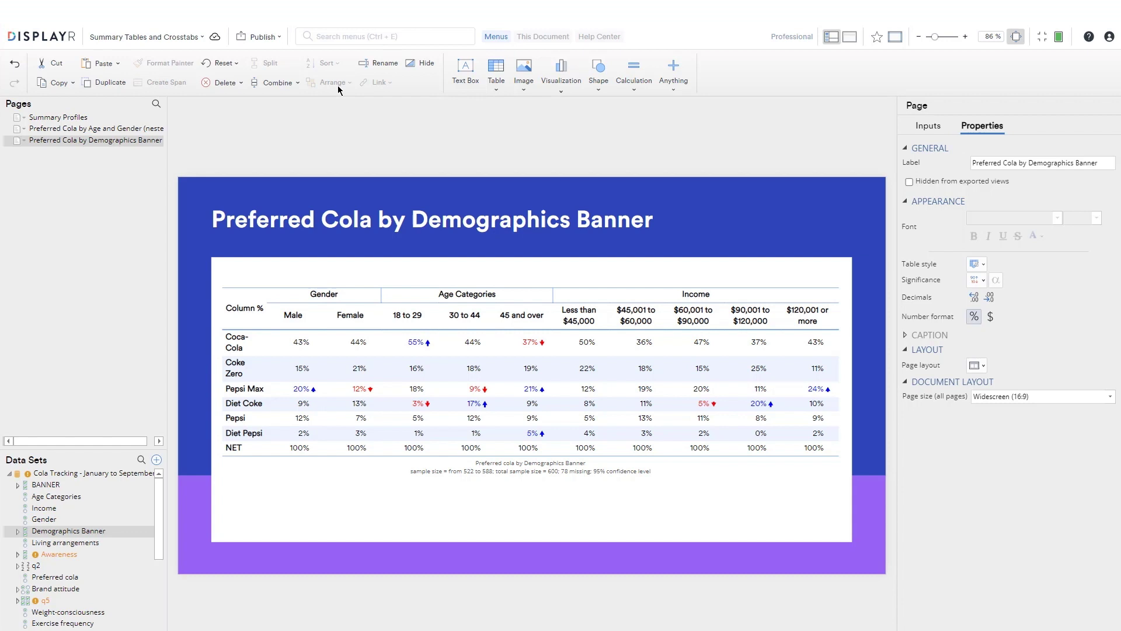
Search the menus for 'crosstabs' and expand Table > Report to reveal the Crosstabs entry.
click(339, 38)
text(cros)
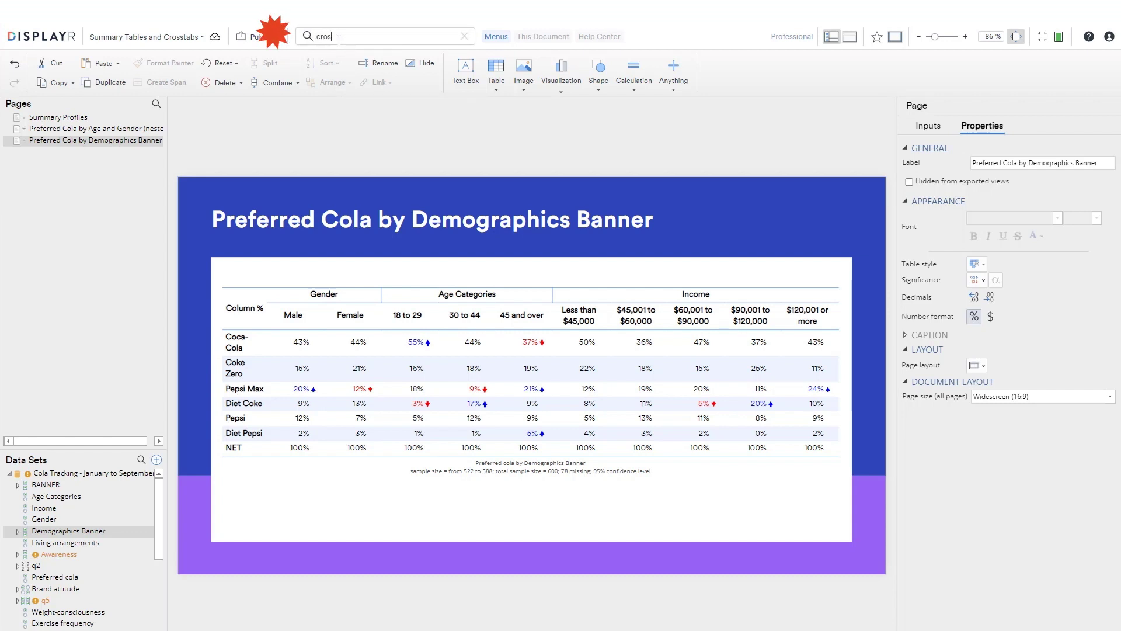
text(stabs)
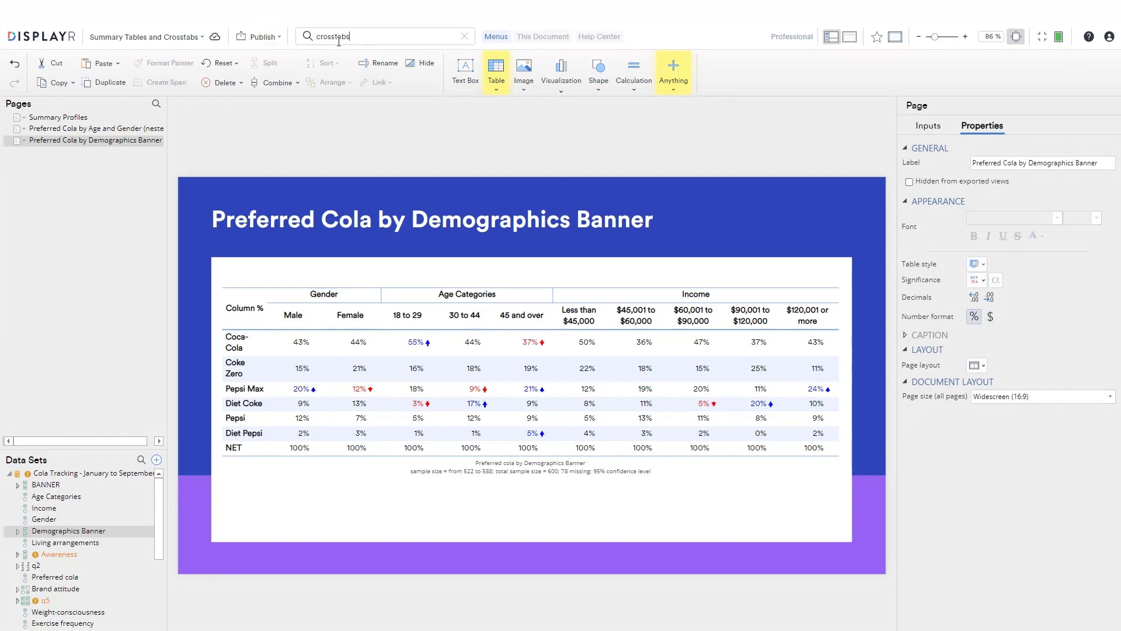
click(496, 79)
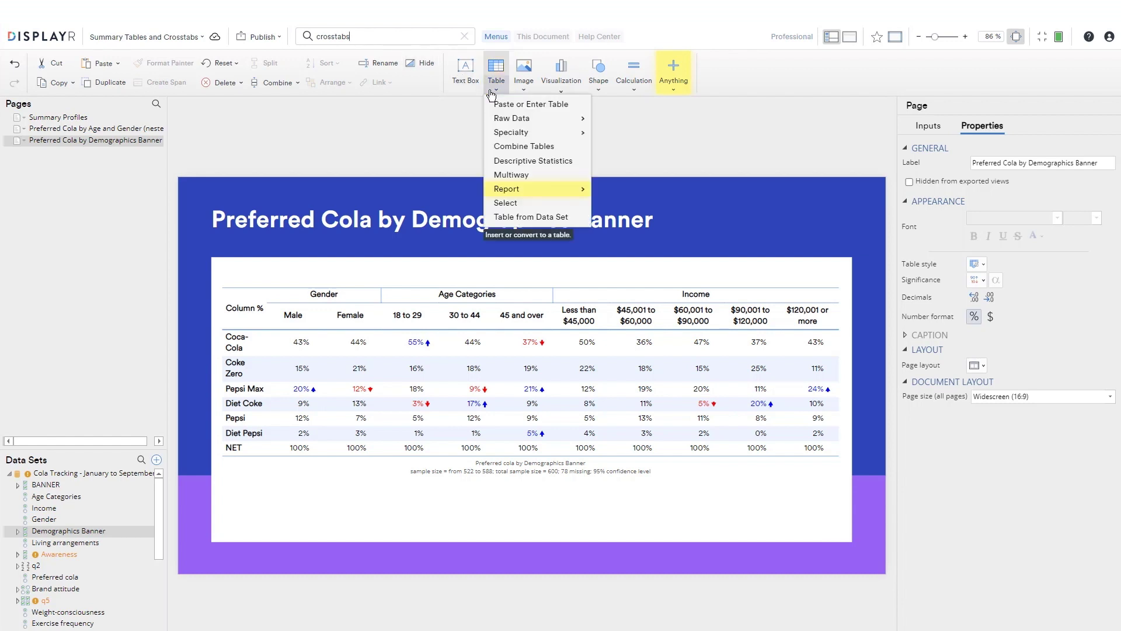
mouse_move(531, 194)
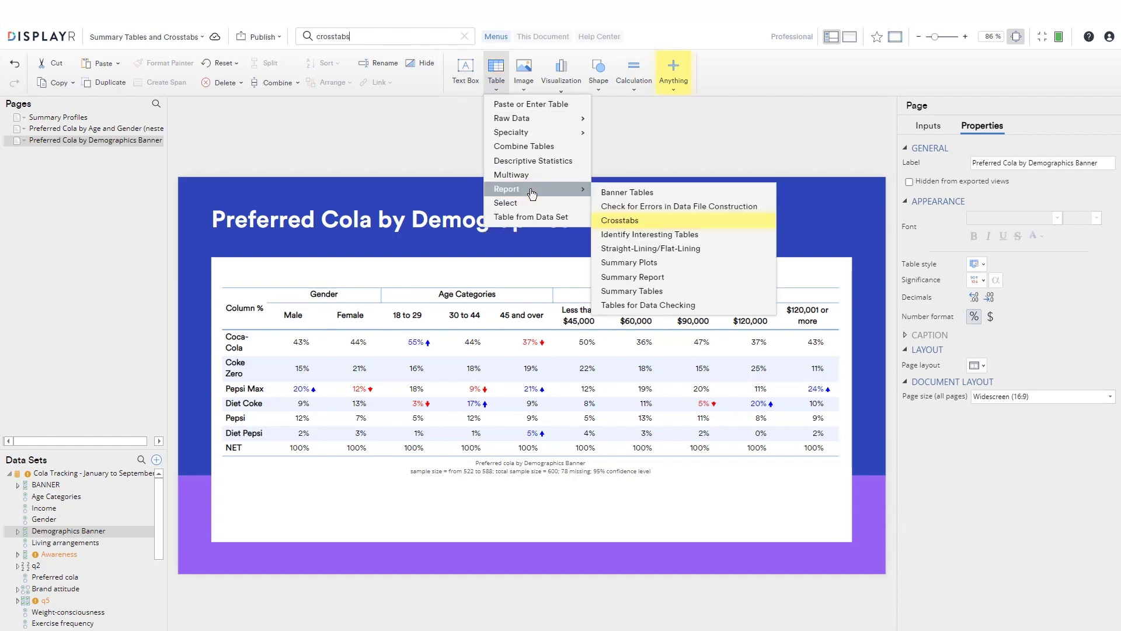
Generate crosstabs of Age Categories, Income and Gender against Brand attitude through Exercise frequency.
click(626, 222)
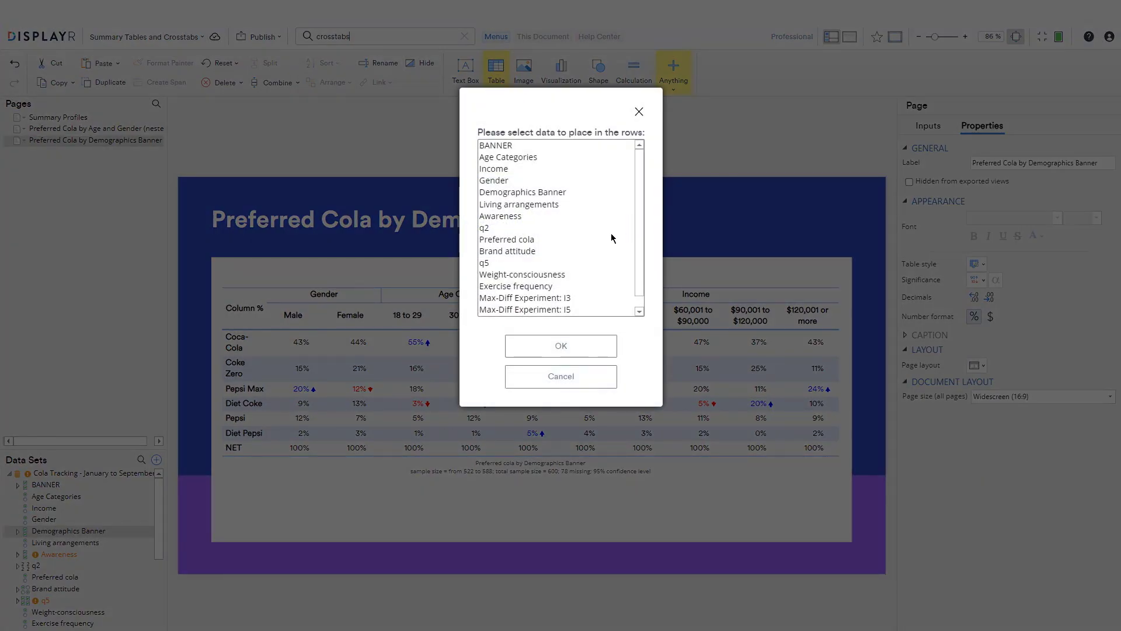
click(504, 158)
shift+click(504, 186)
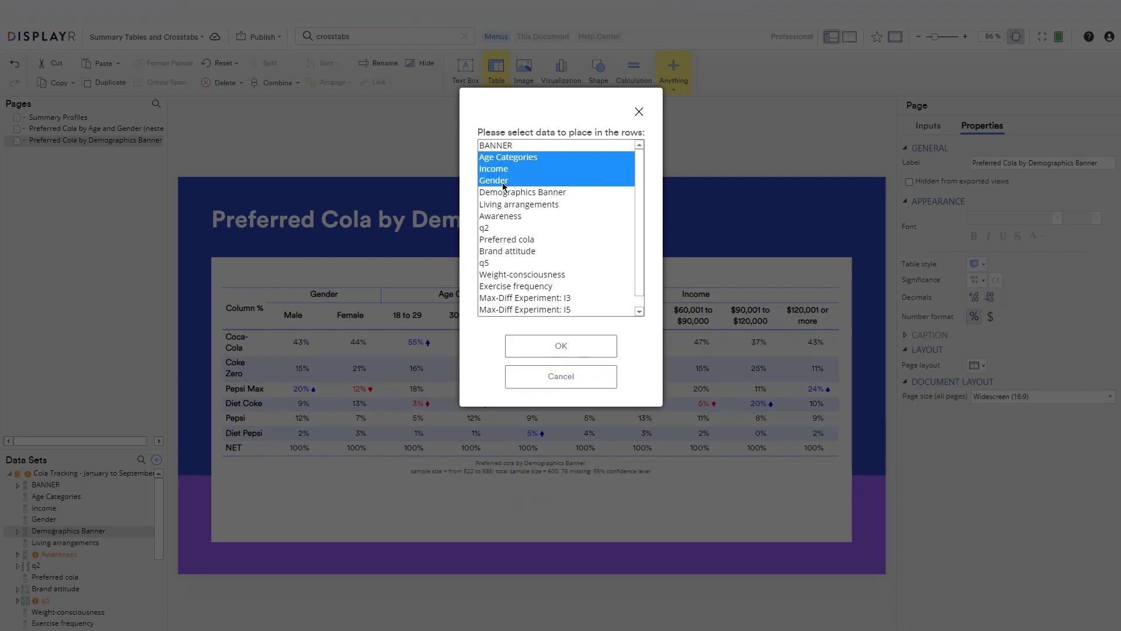
click(576, 352)
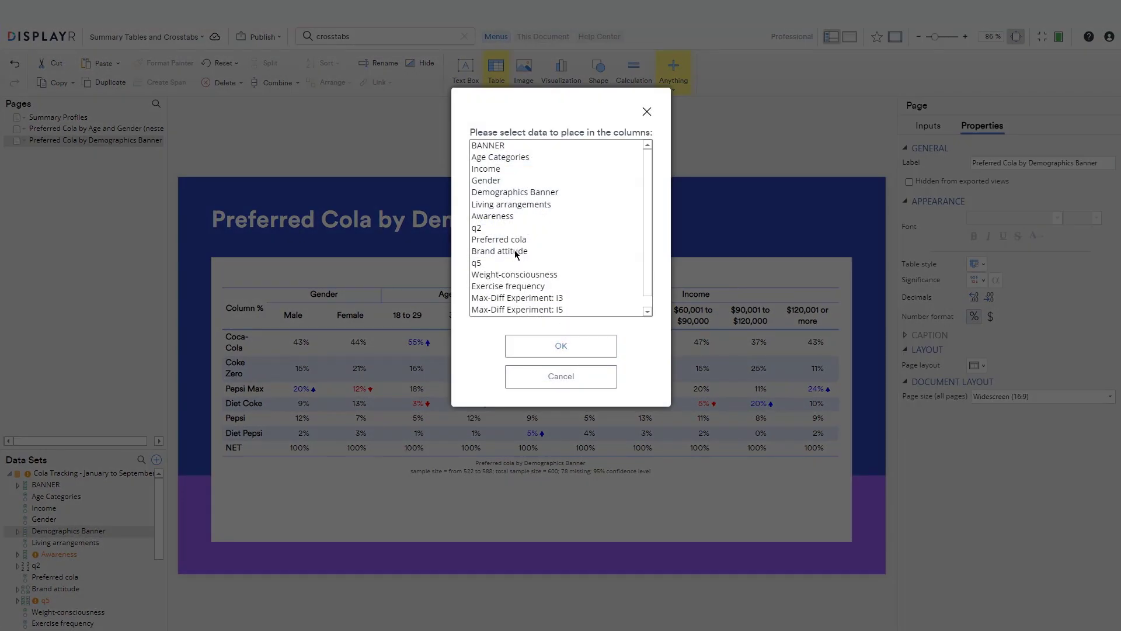
click(516, 252)
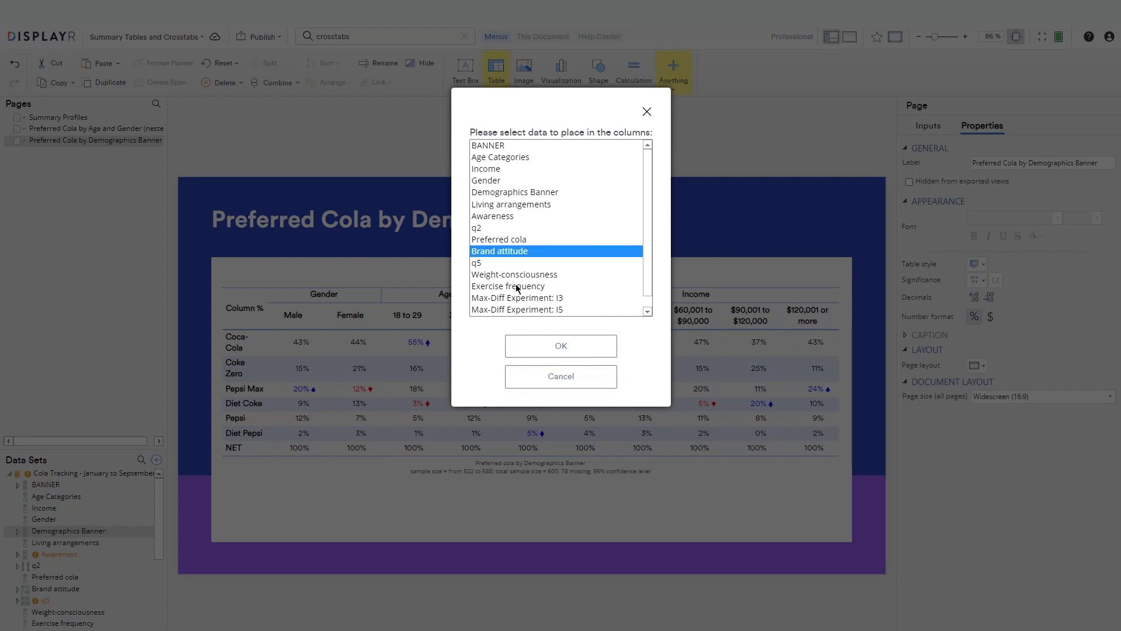
shift+click(517, 286)
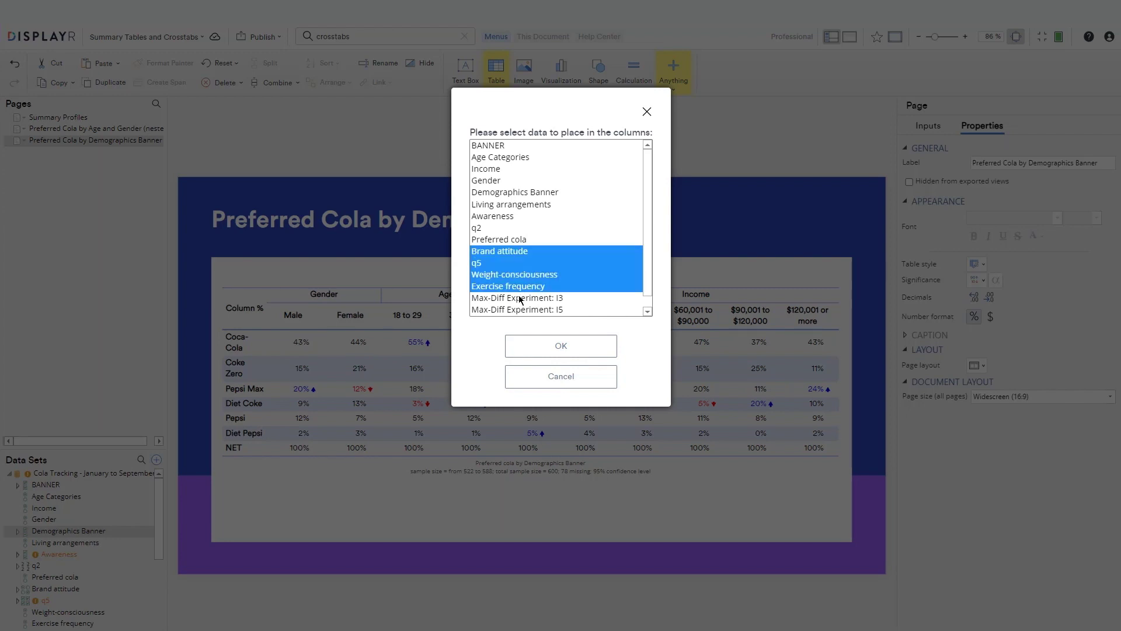
click(541, 349)
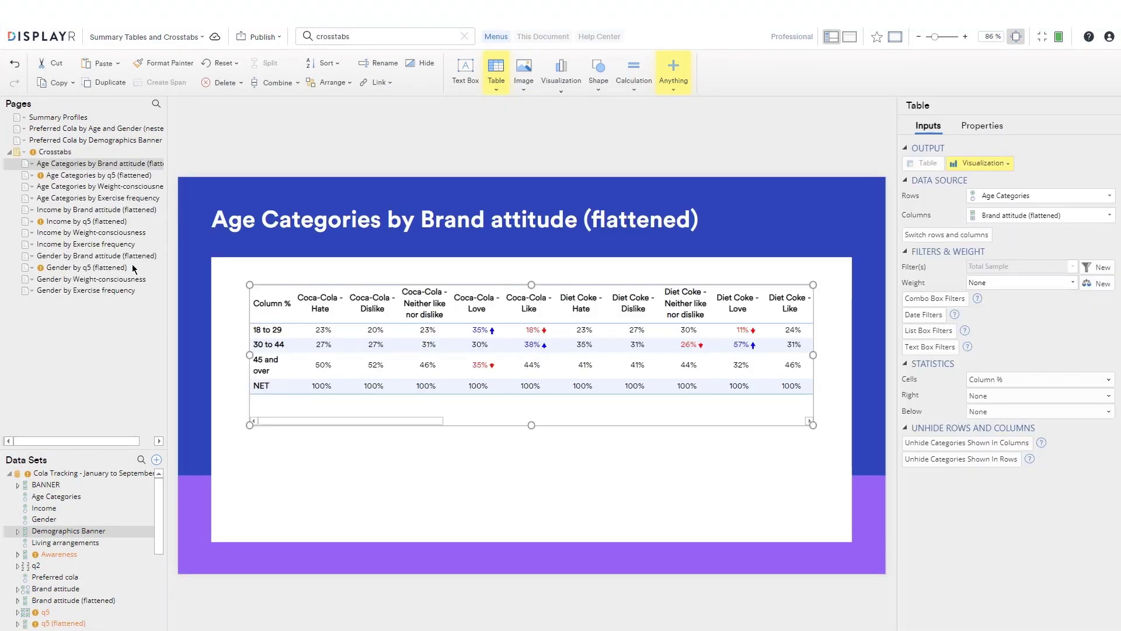
Review the Income by Brand attitude, Income by Exercise frequency and Gender by q5 crosstabs.
click(96, 212)
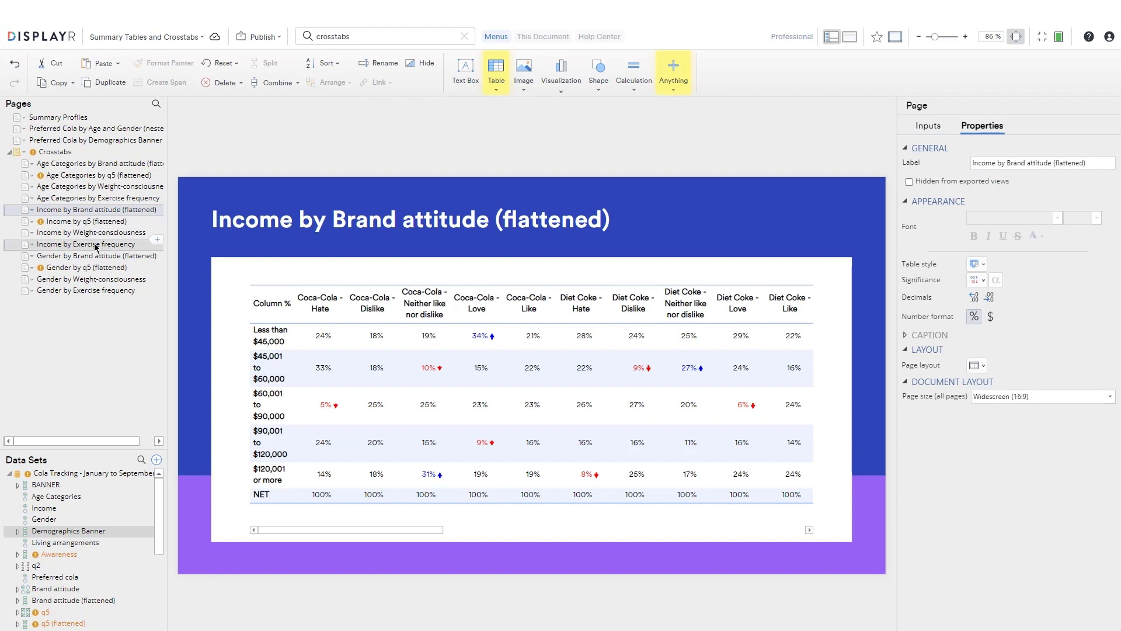
click(96, 245)
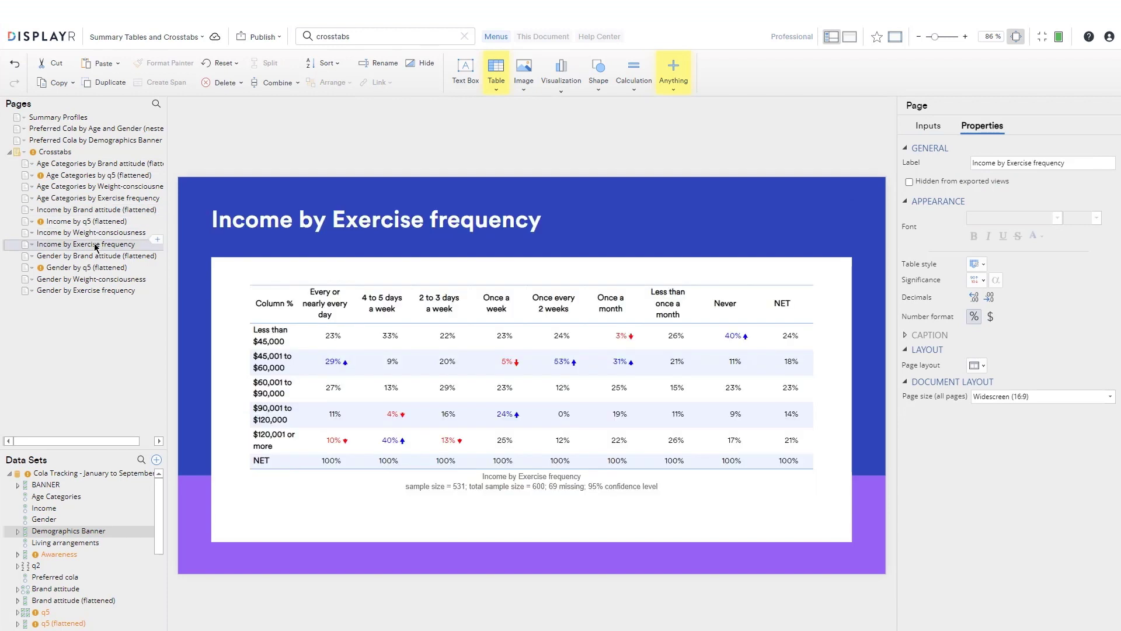
click(96, 270)
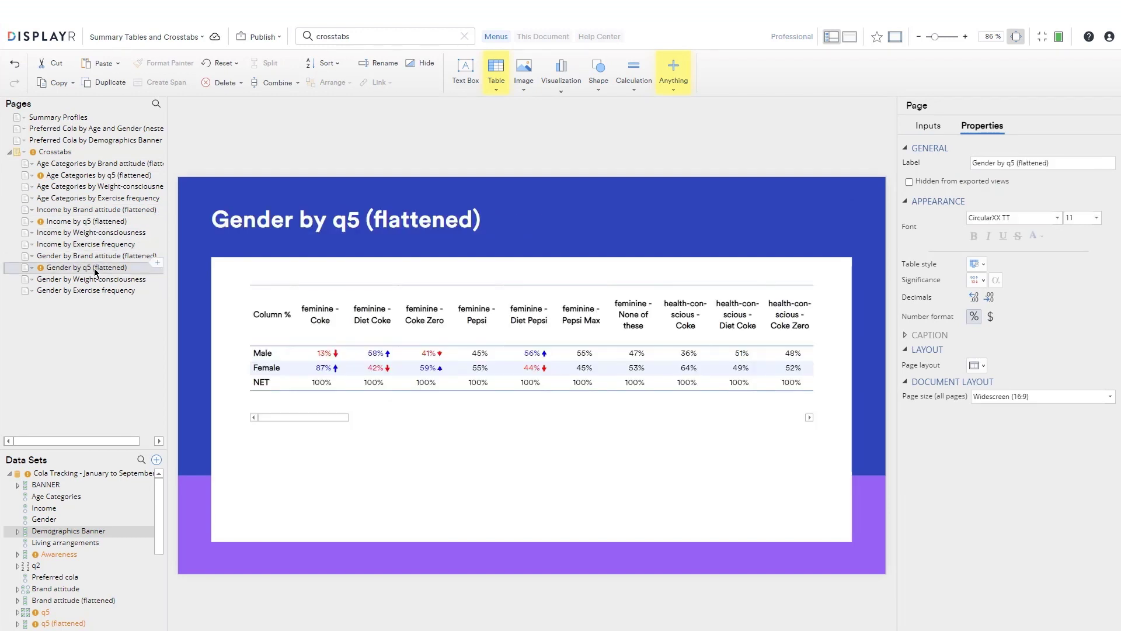
Collapse the Crosstabs folder, return to Preferred Cola by Demographics Banner and clear the search.
click(9, 152)
click(42, 144)
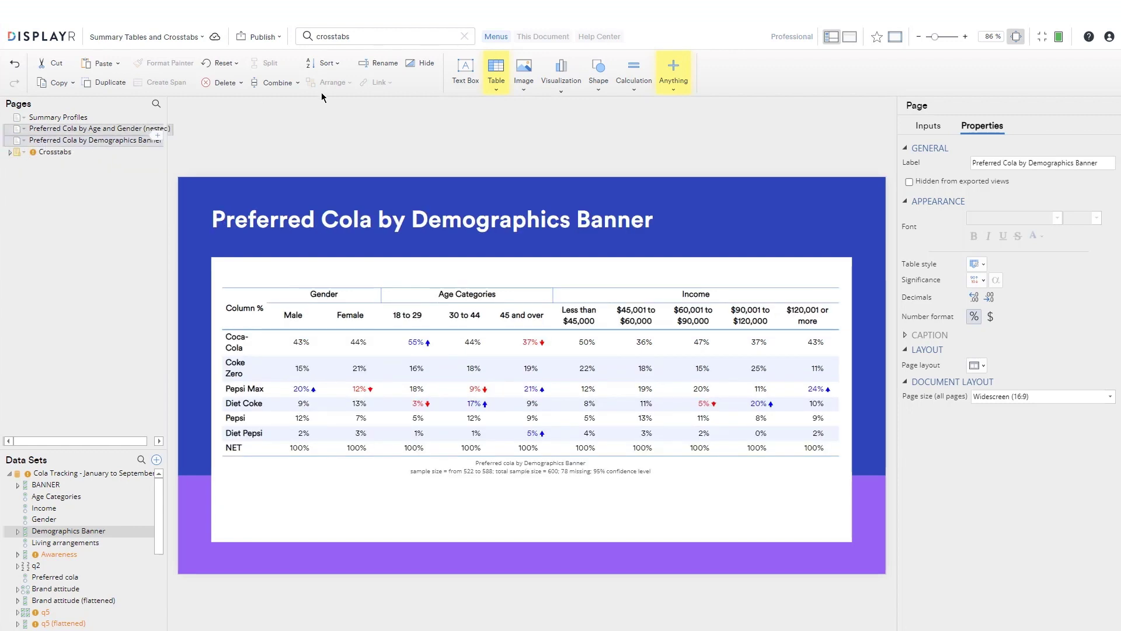
click(464, 37)
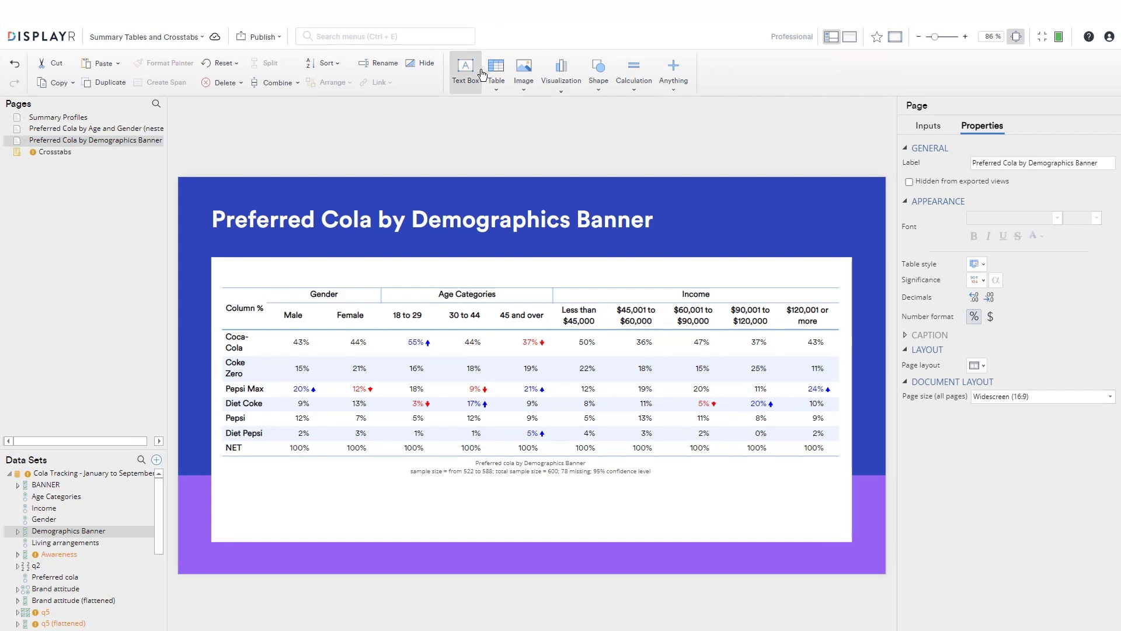
Create a Short Summary Report using the Chart and Text page layout.
click(494, 84)
mouse_move(512, 191)
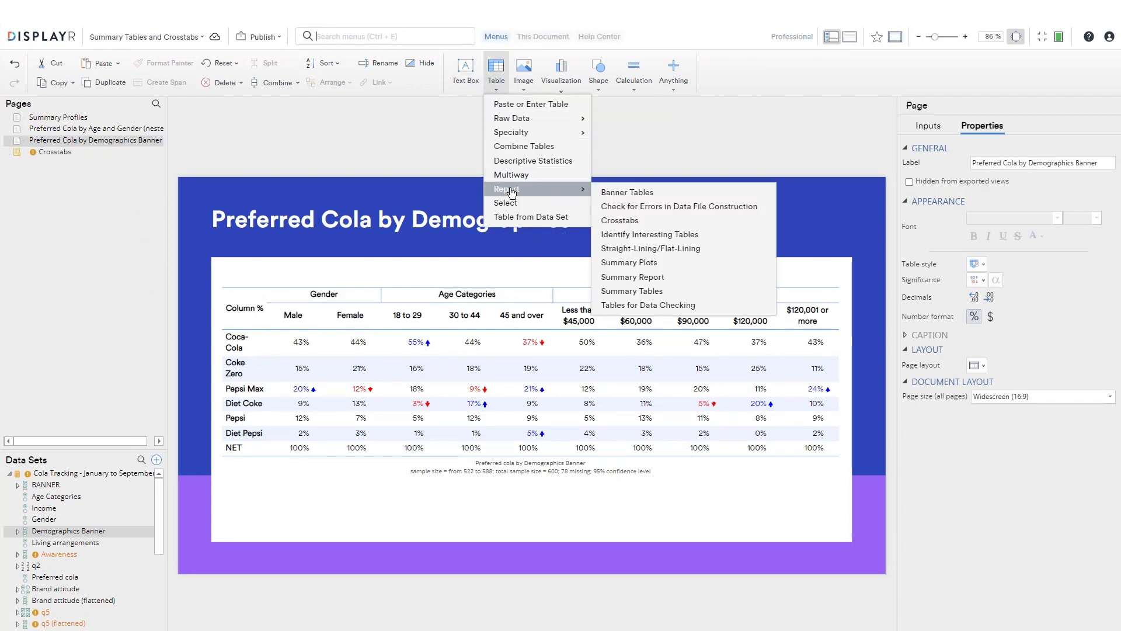
click(640, 277)
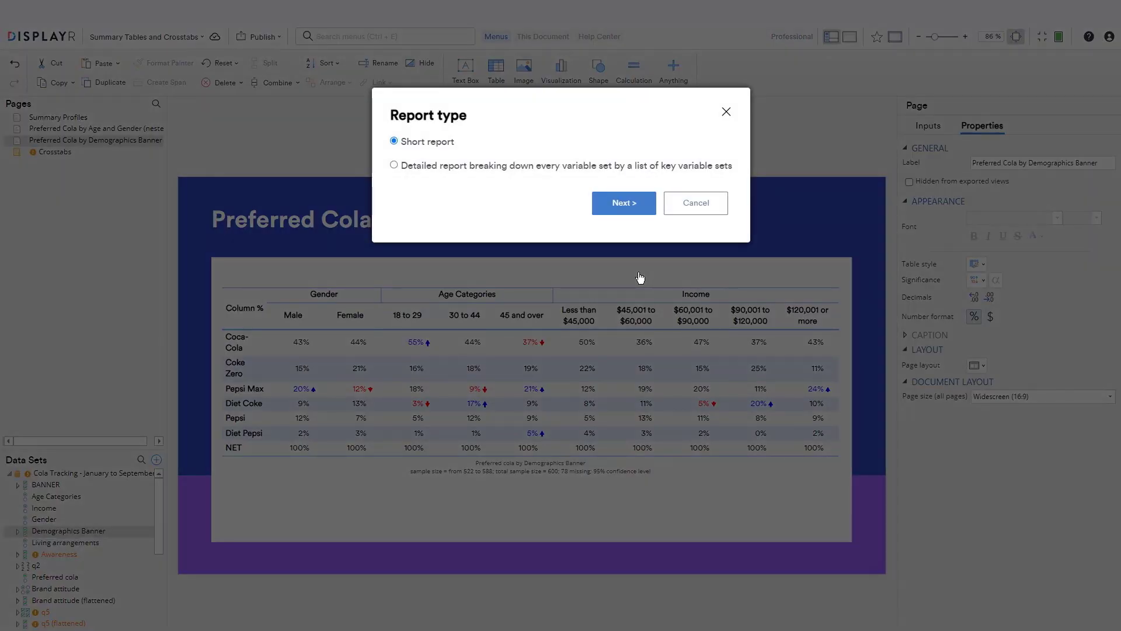
click(604, 205)
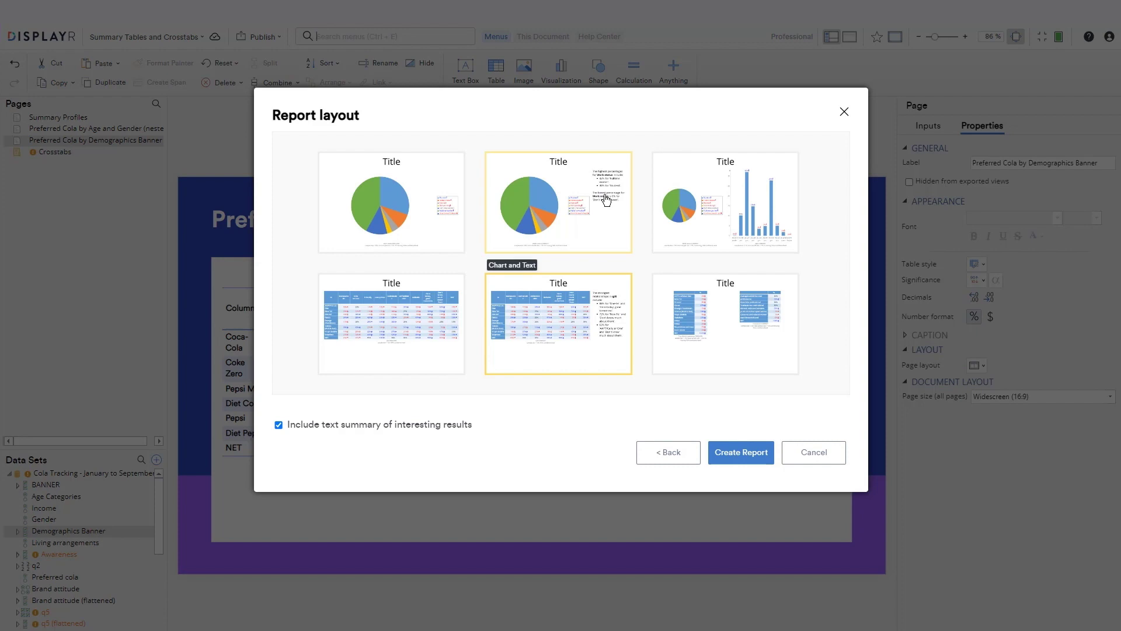
click(606, 199)
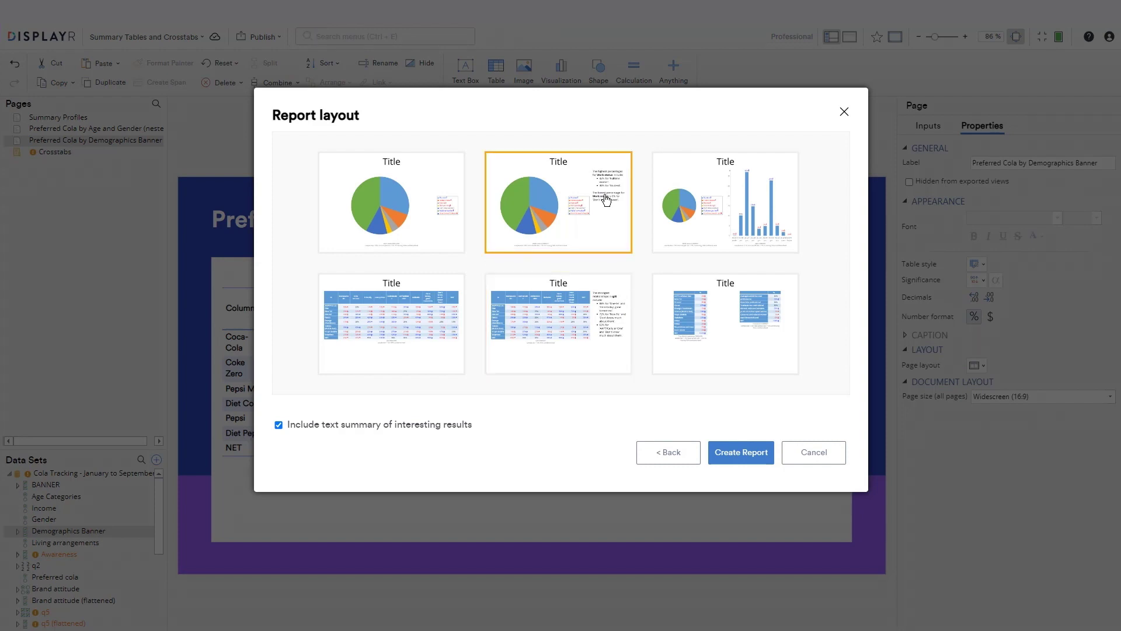
click(729, 456)
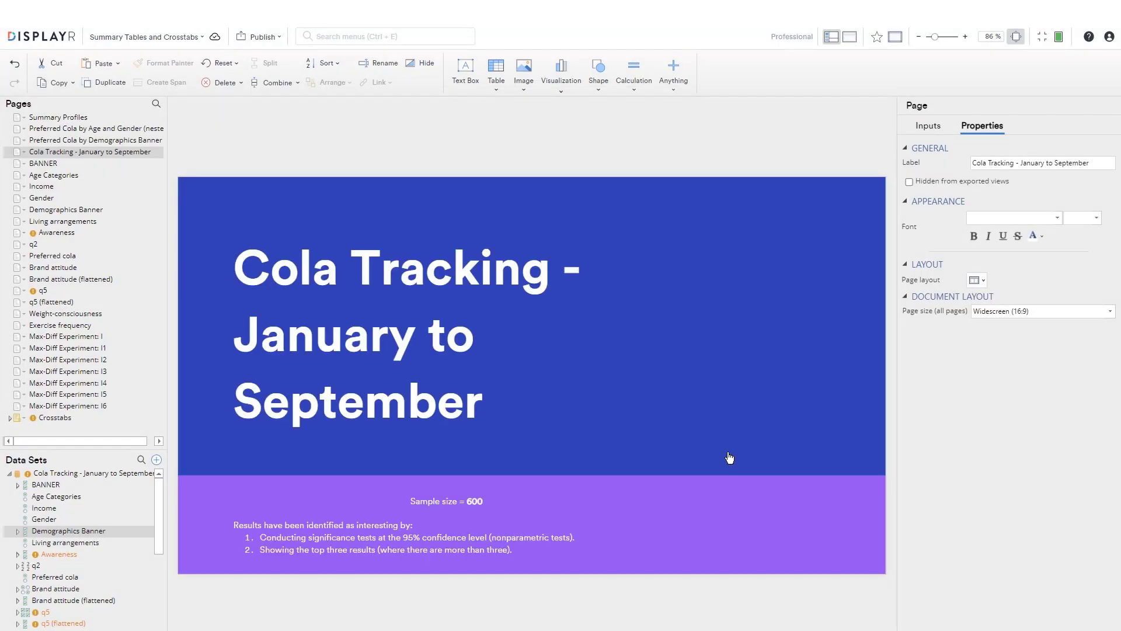
Browse the Gender, Preferred cola, q5 and Exercise frequency report pages, then show the Publish options.
click(64, 202)
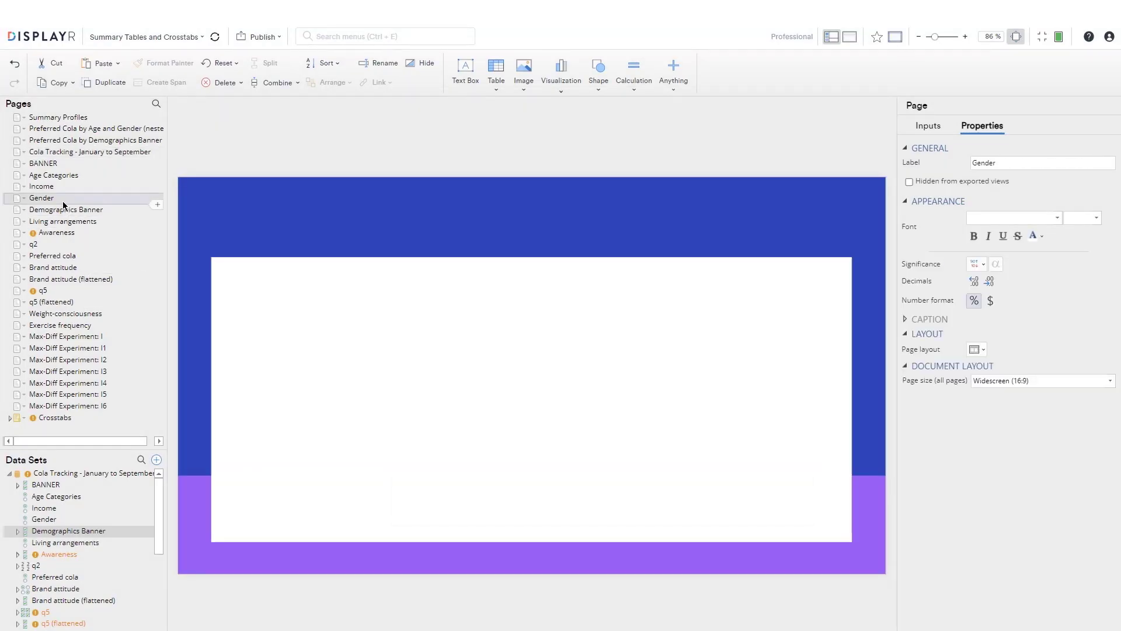
click(58, 255)
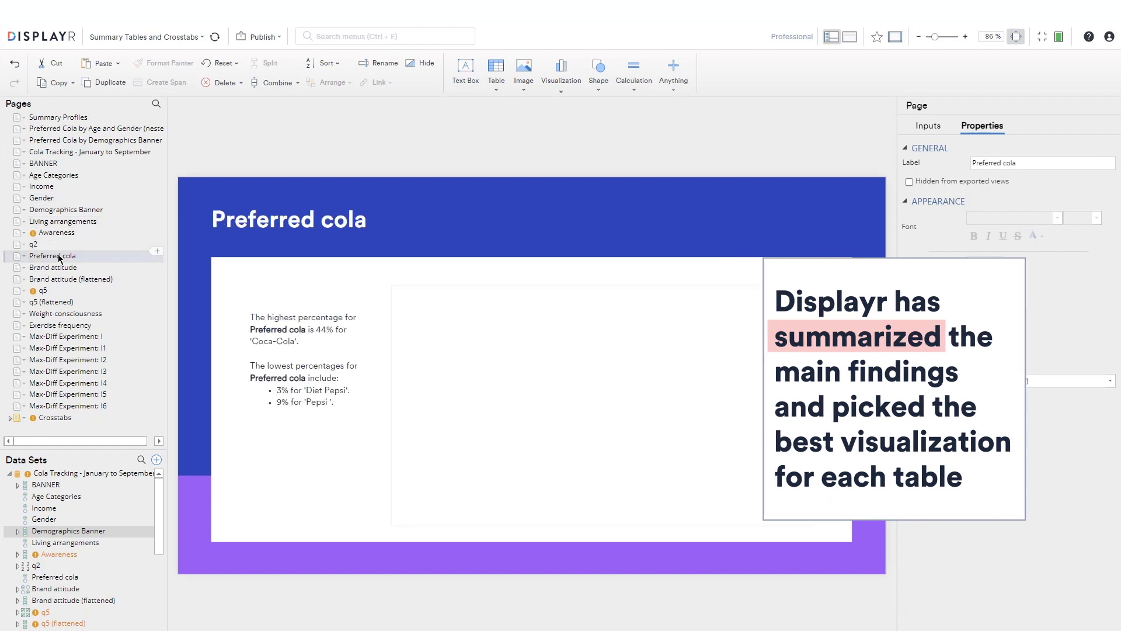
click(58, 290)
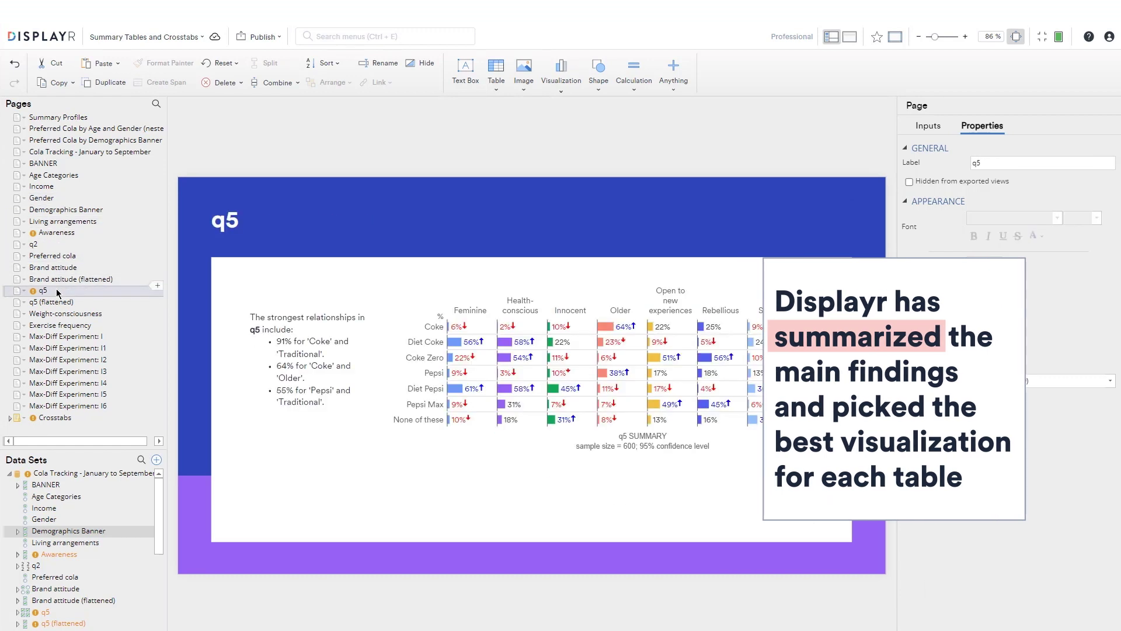
click(63, 326)
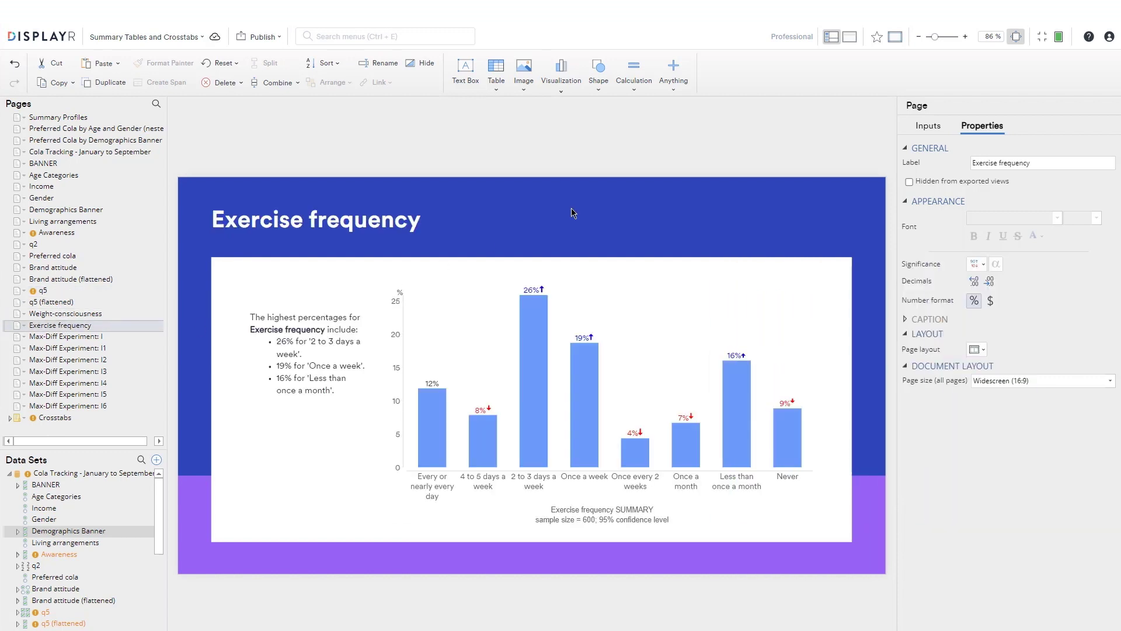
click(261, 37)
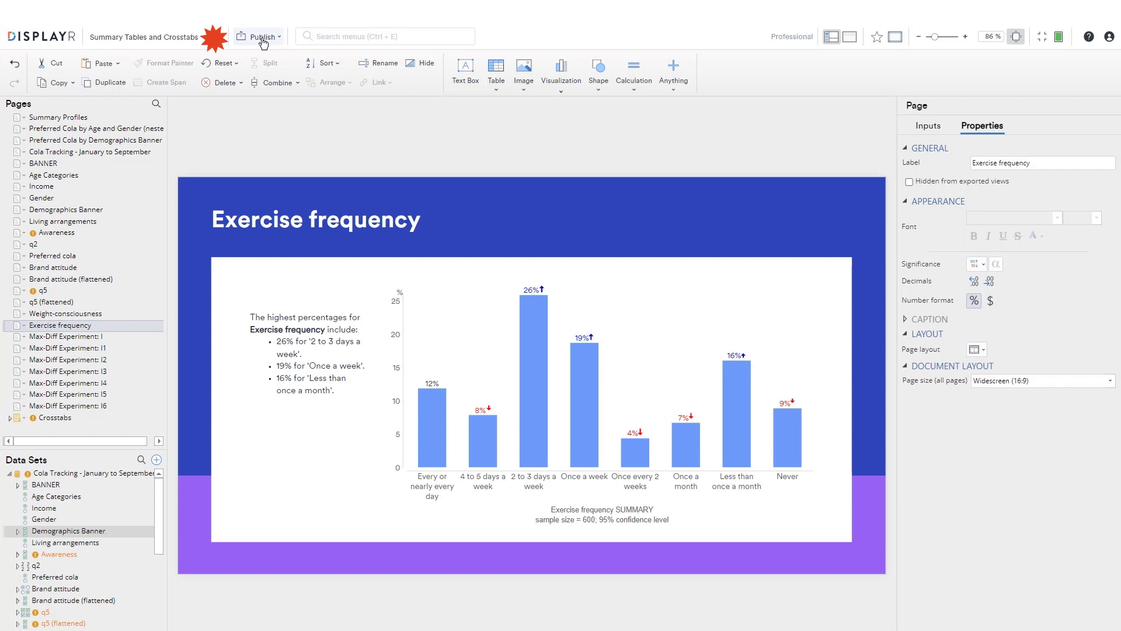